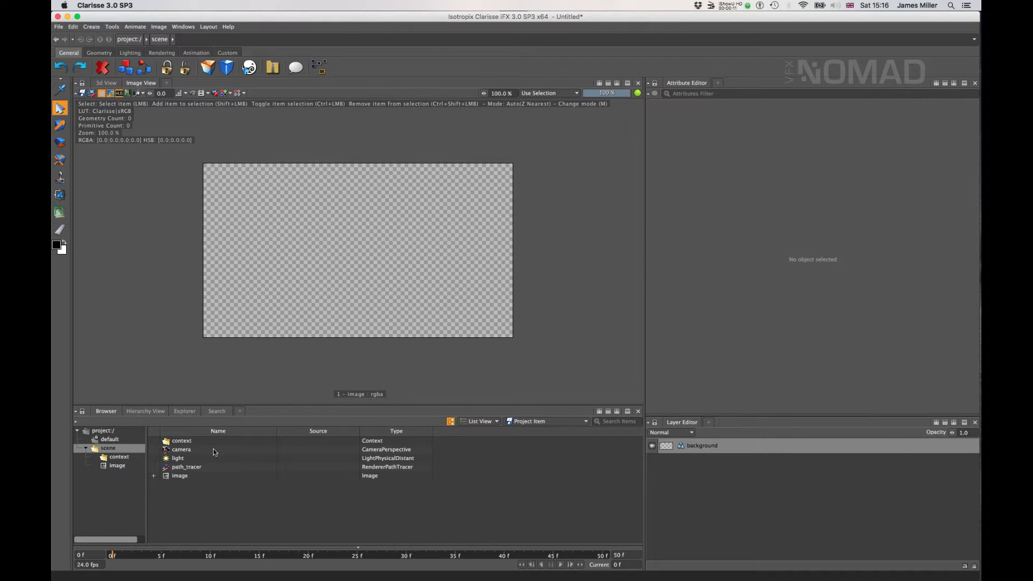
# Start a new empty project and discard the changes to the current one
pyautogui.click(58, 26)
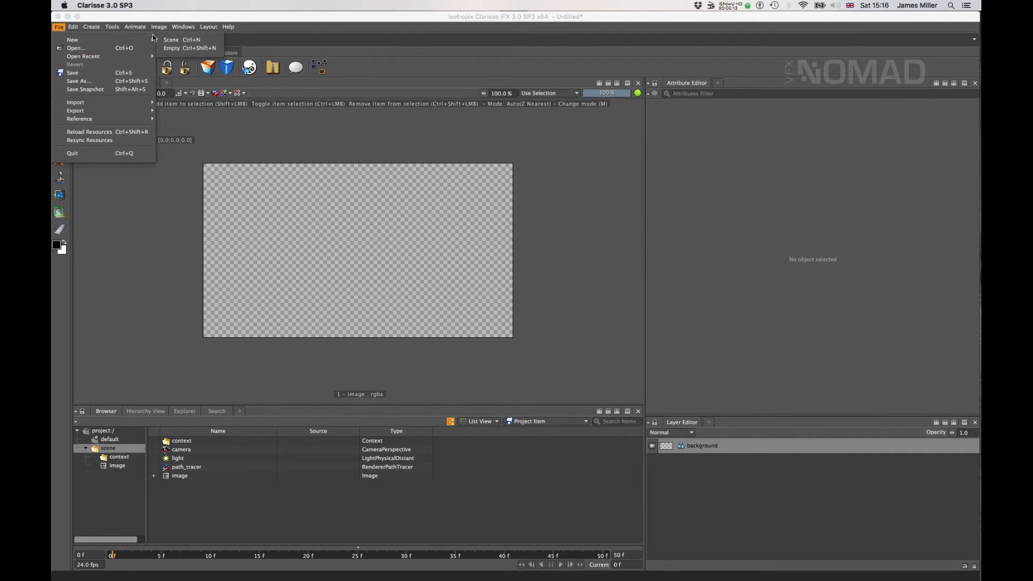
pyautogui.moveTo(134, 43)
pyautogui.click(173, 47)
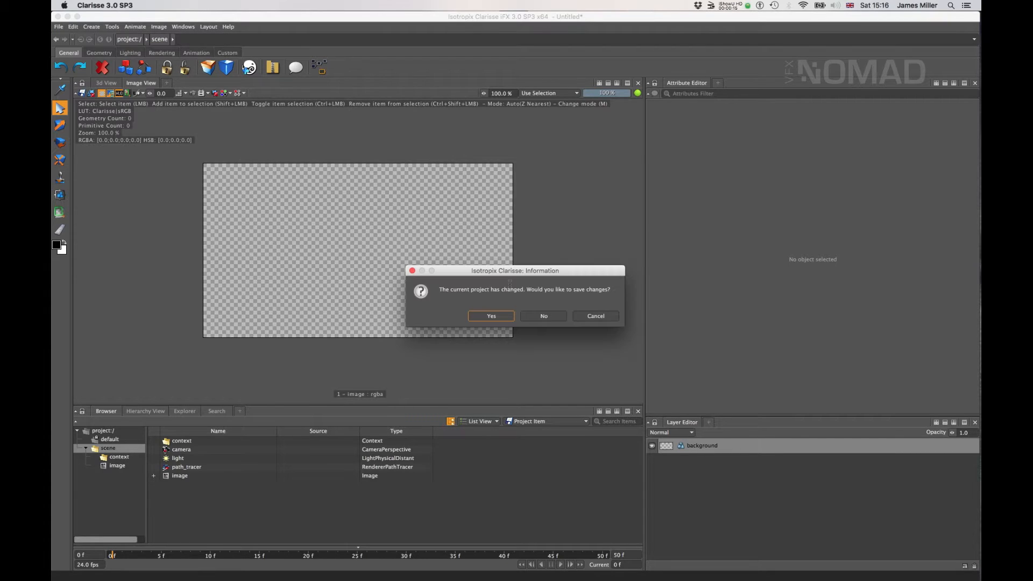
pyautogui.click(544, 317)
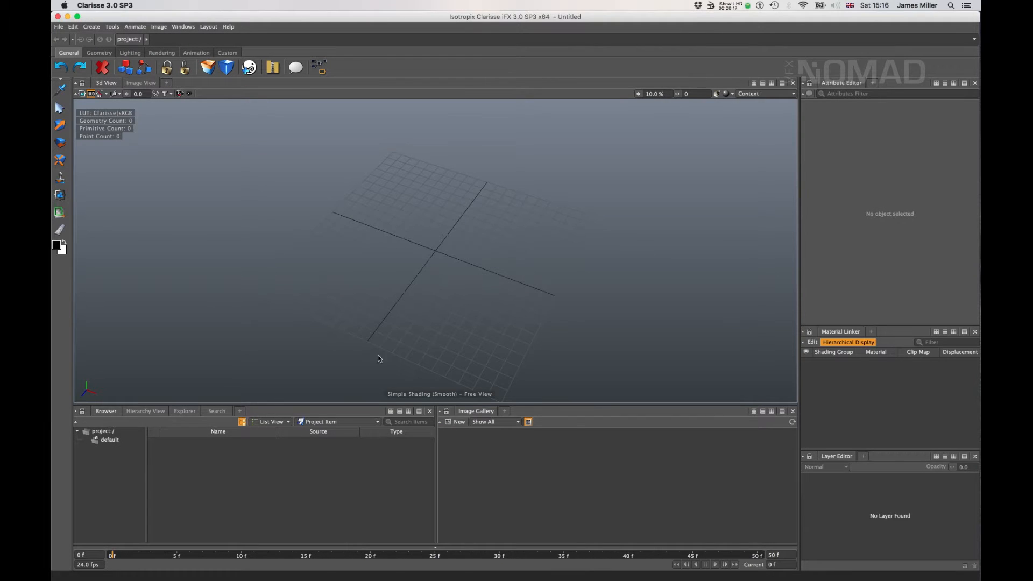
# Create a context named geo at the project root and open it
pyautogui.rightClick(194, 457)
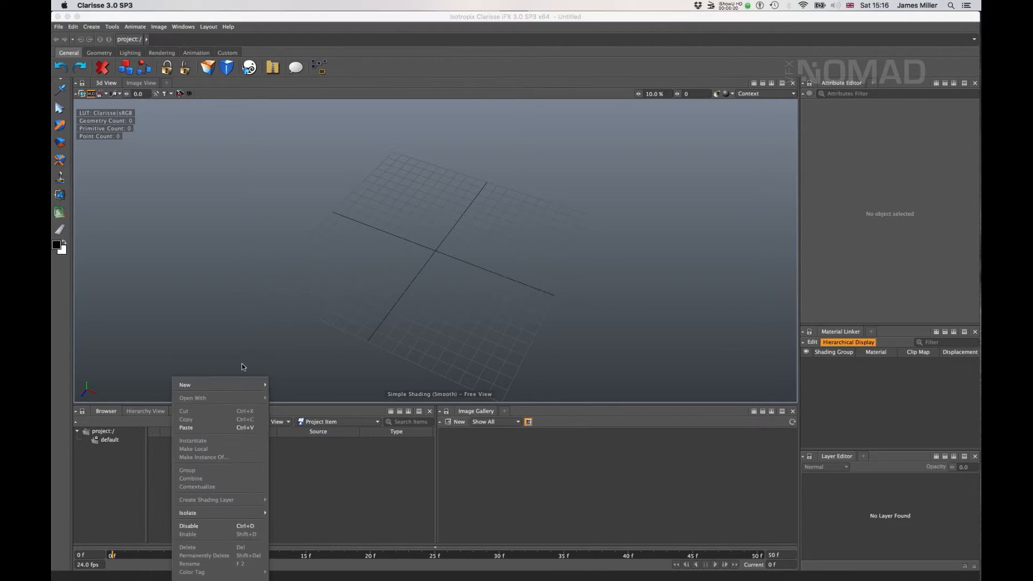
pyautogui.moveTo(215, 385)
pyautogui.click(302, 384)
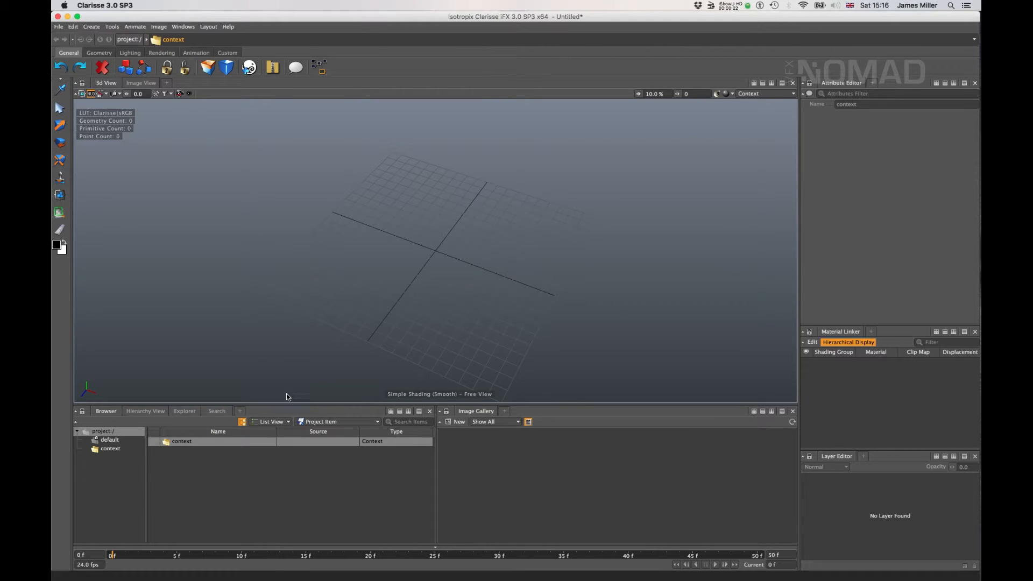
pyautogui.click(182, 442)
pyautogui.click(180, 441)
pyautogui.write('geo')
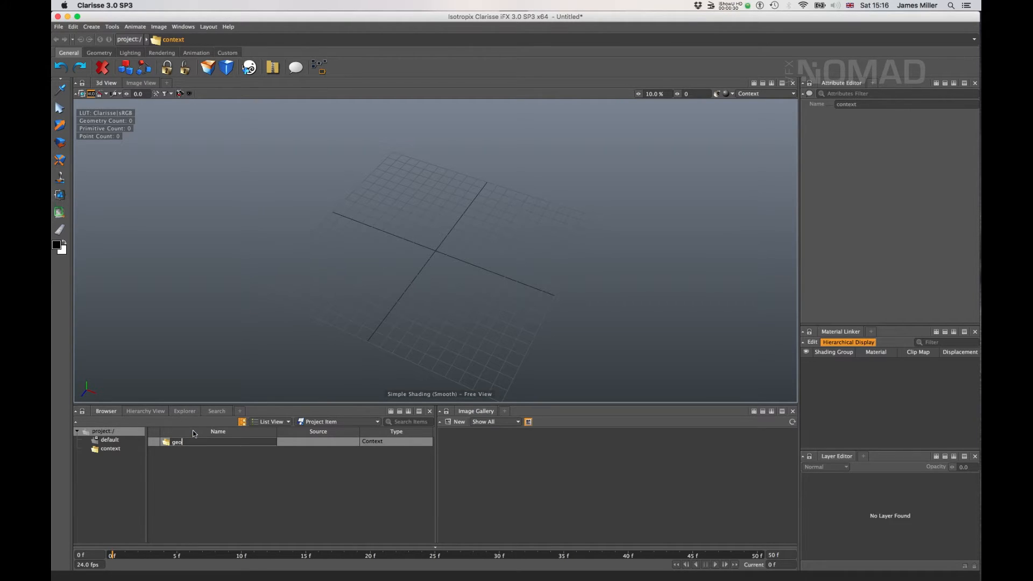
pyautogui.press('Return')
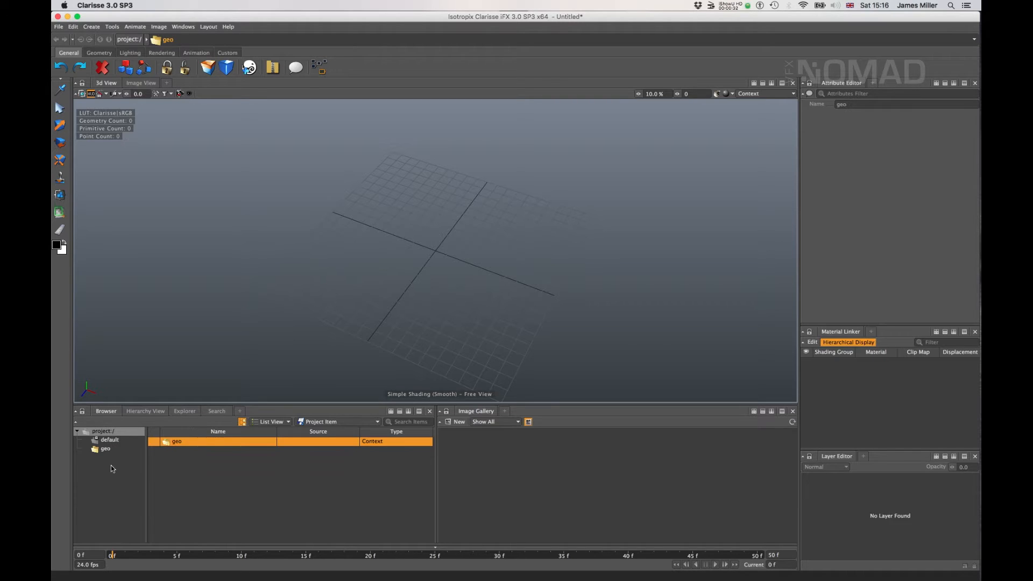
pyautogui.click(98, 450)
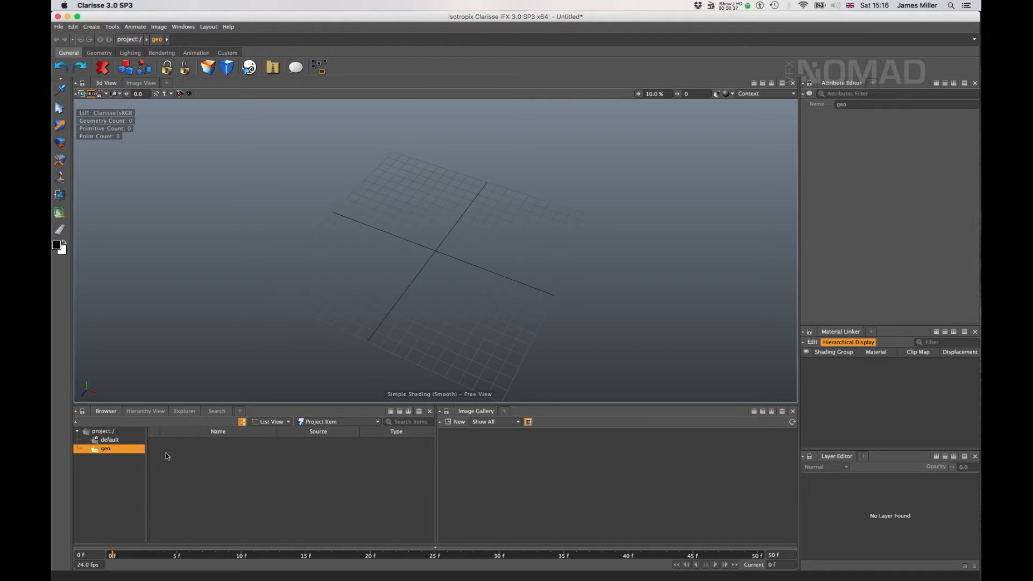
pyautogui.rightClick(192, 461)
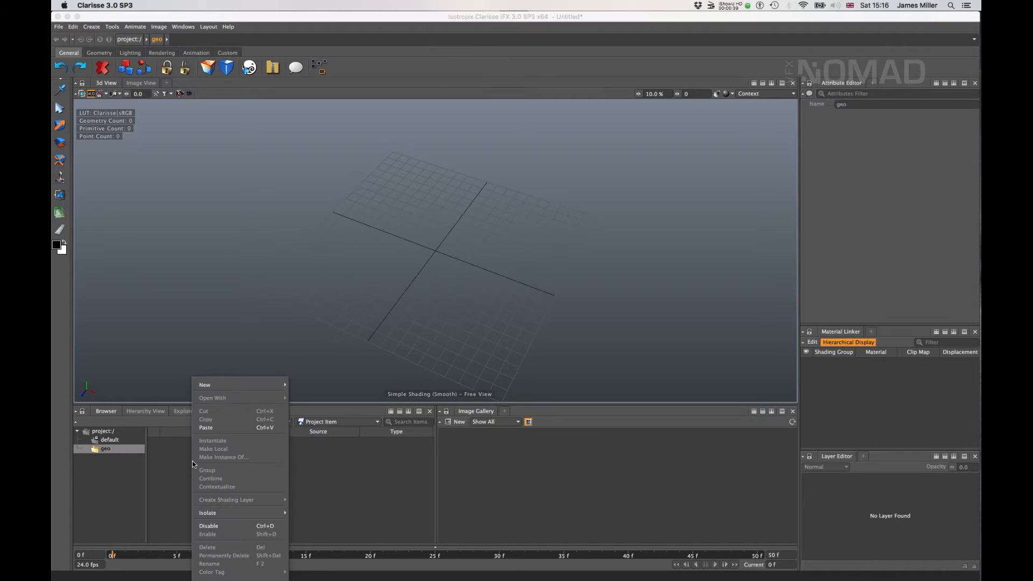
pyautogui.moveTo(251, 385)
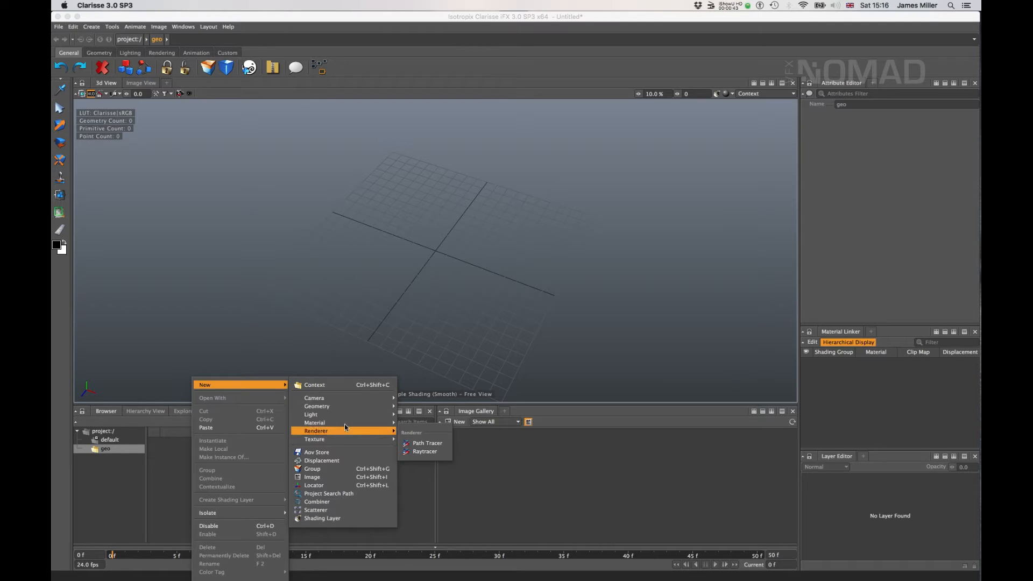
pyautogui.moveTo(349, 412)
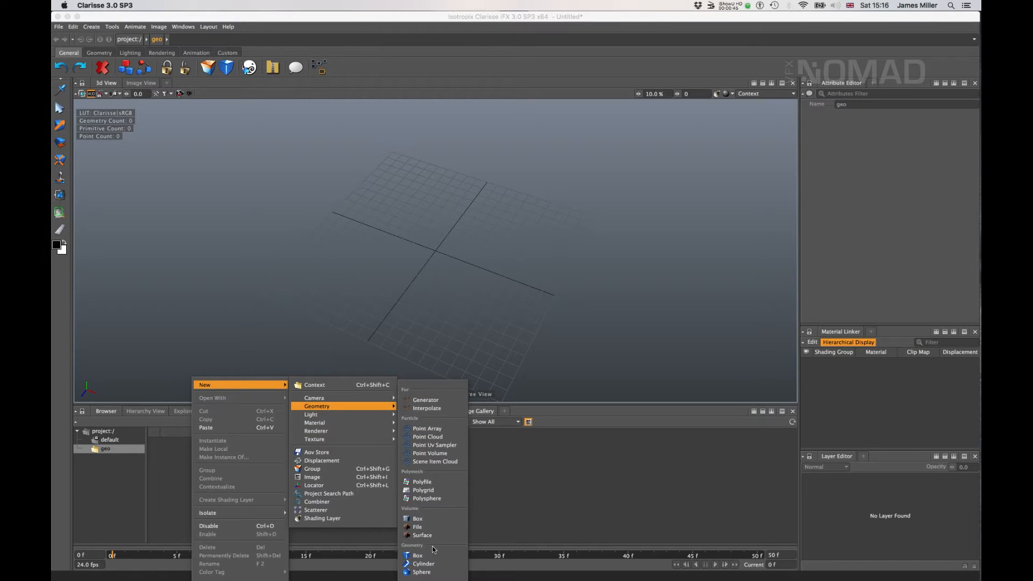
pyautogui.click(158, 483)
# Begin a geometry import into the geo context and browse to clarisse_lessons/clarisse_lesson1 on the Desktop
pyautogui.click(58, 26)
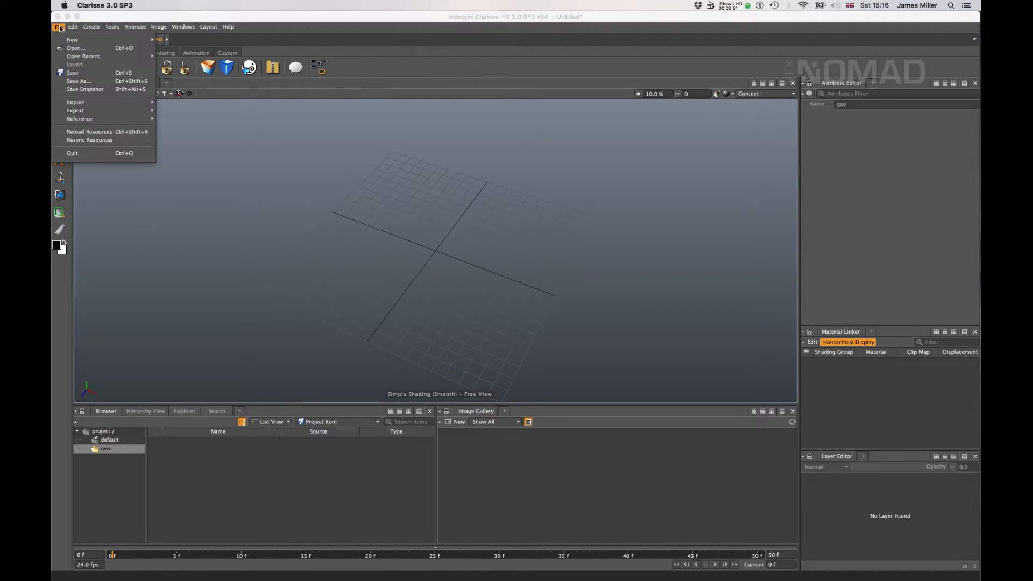
pyautogui.moveTo(109, 102)
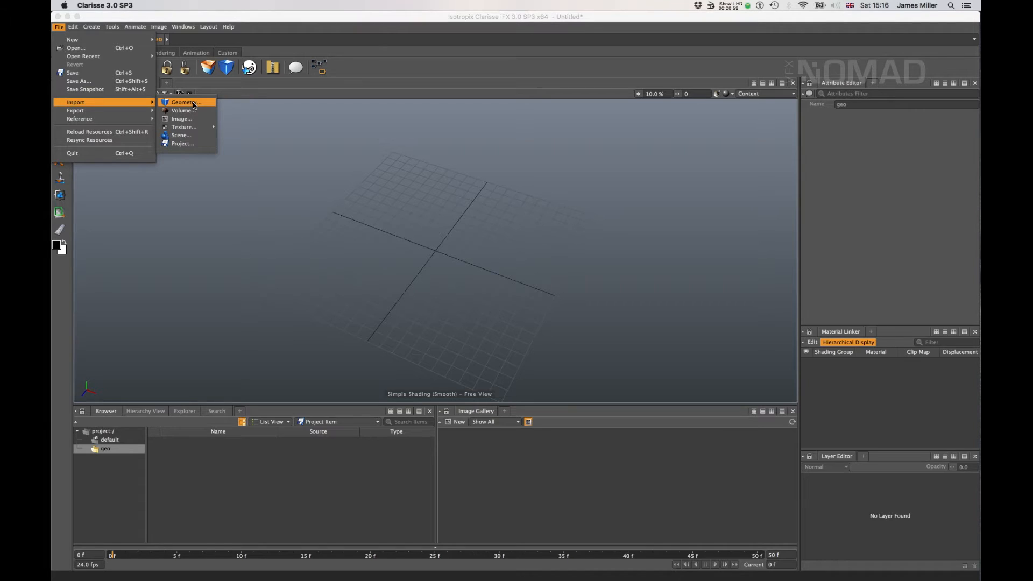
pyautogui.click(193, 103)
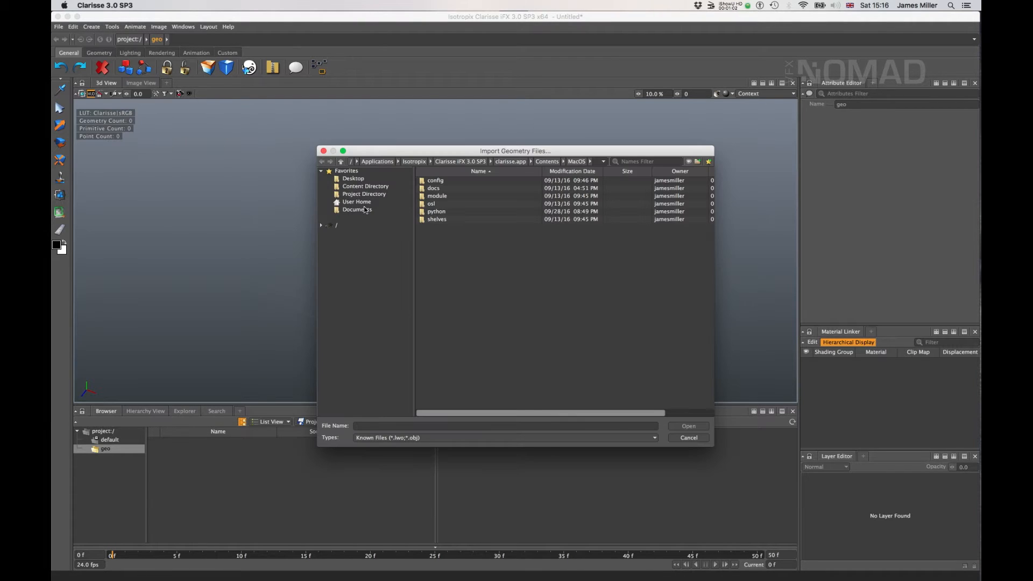
pyautogui.click(369, 185)
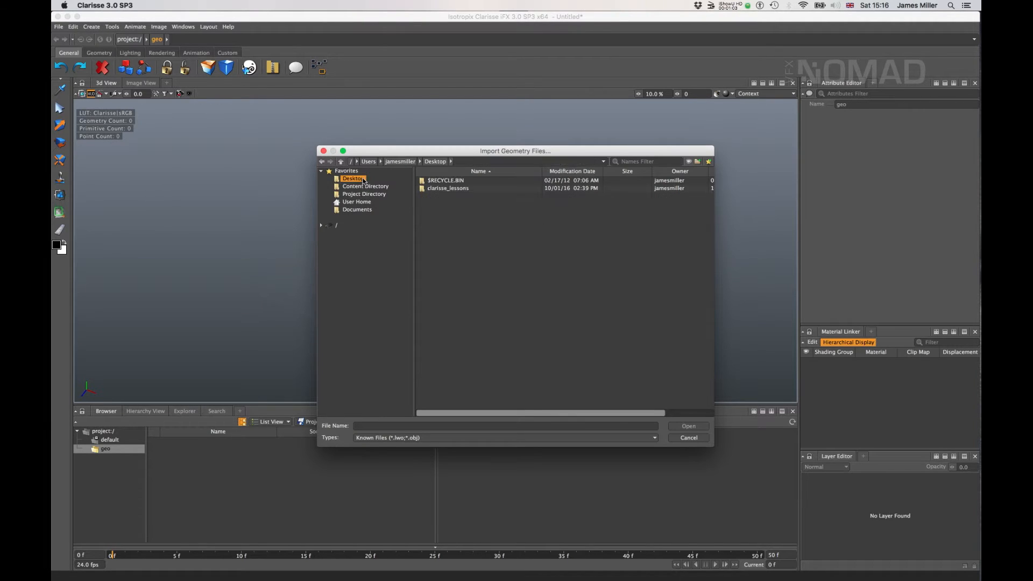
pyautogui.doubleClick(450, 189)
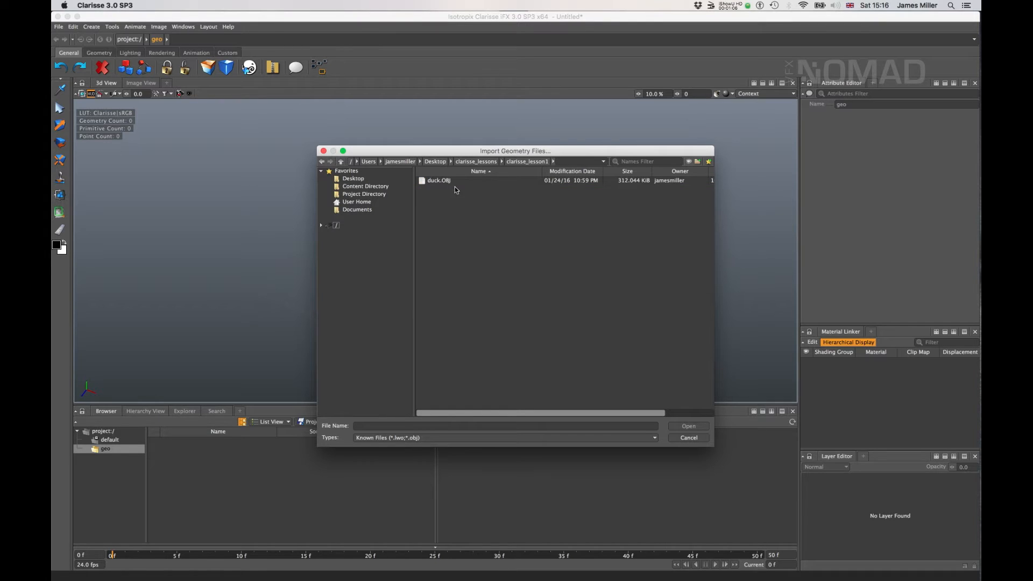
# Show all file types in the clarisse_lesson1 folder, and restore the Known Files filter
pyautogui.click(393, 438)
pyautogui.click(391, 441)
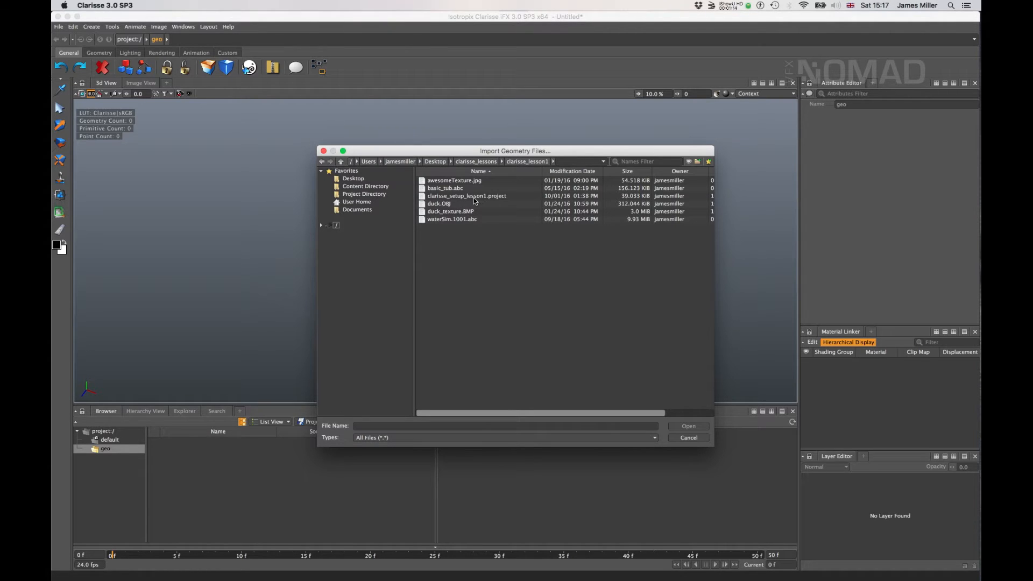
pyautogui.click(424, 438)
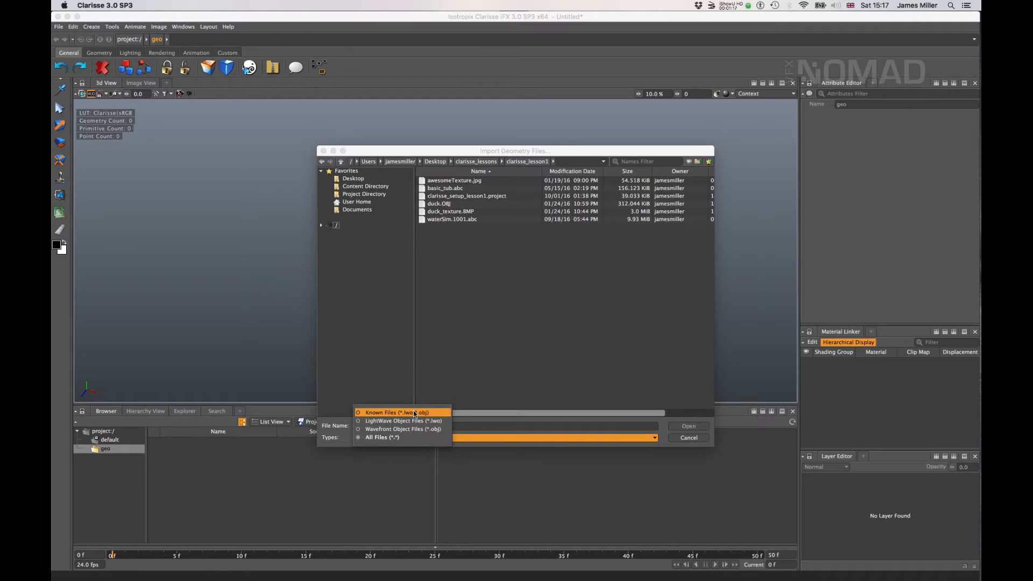
pyautogui.click(395, 413)
# Import duck.OBJ without its OBJ materials and select the imported duck
pyautogui.click(433, 181)
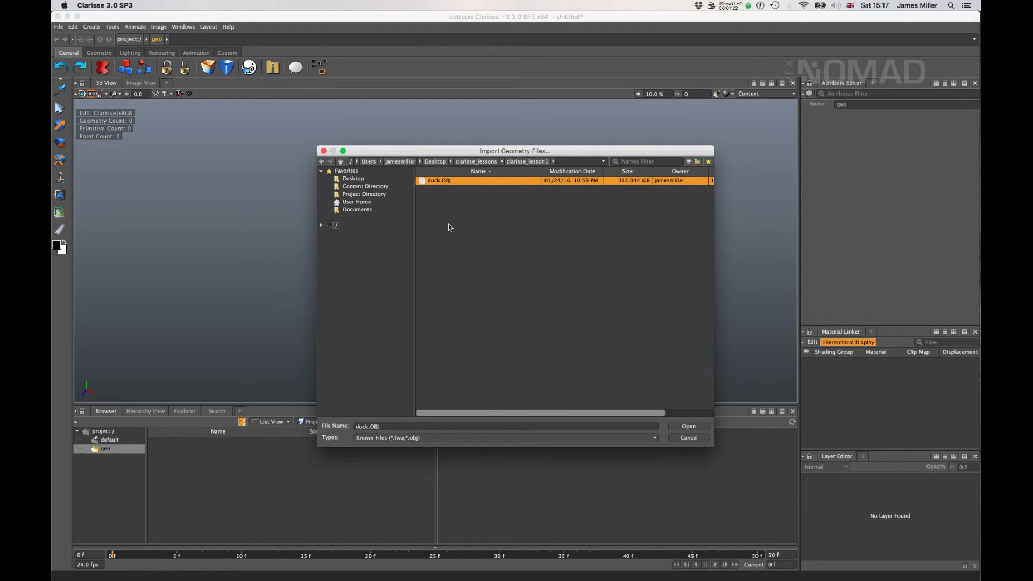
pyautogui.press('Return')
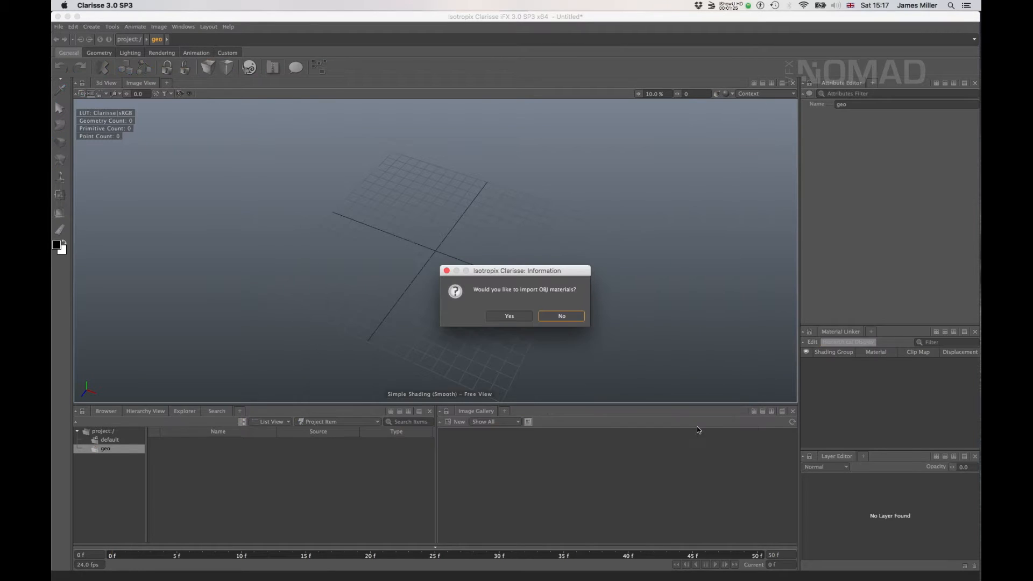
pyautogui.click(560, 317)
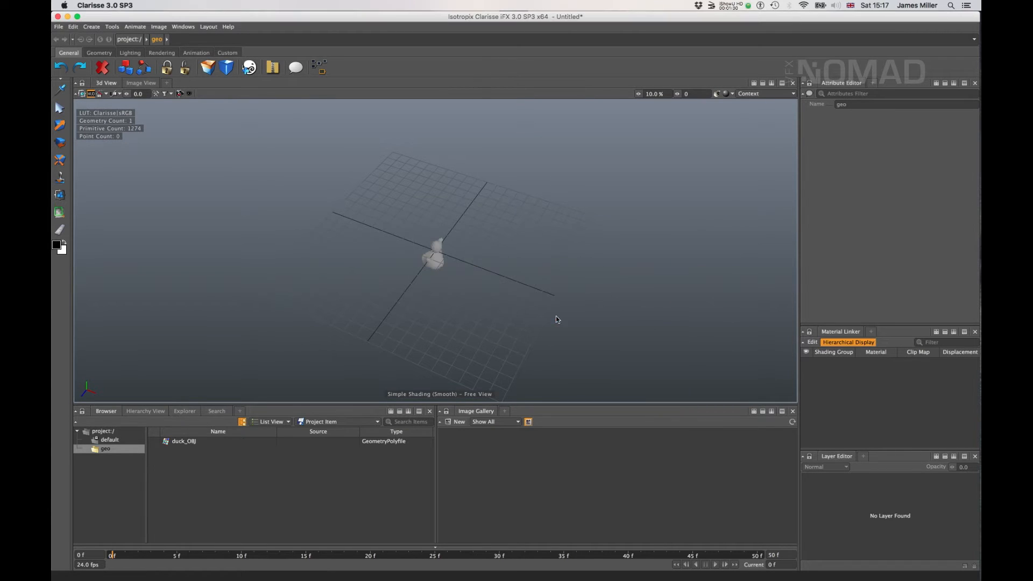
pyautogui.click(182, 442)
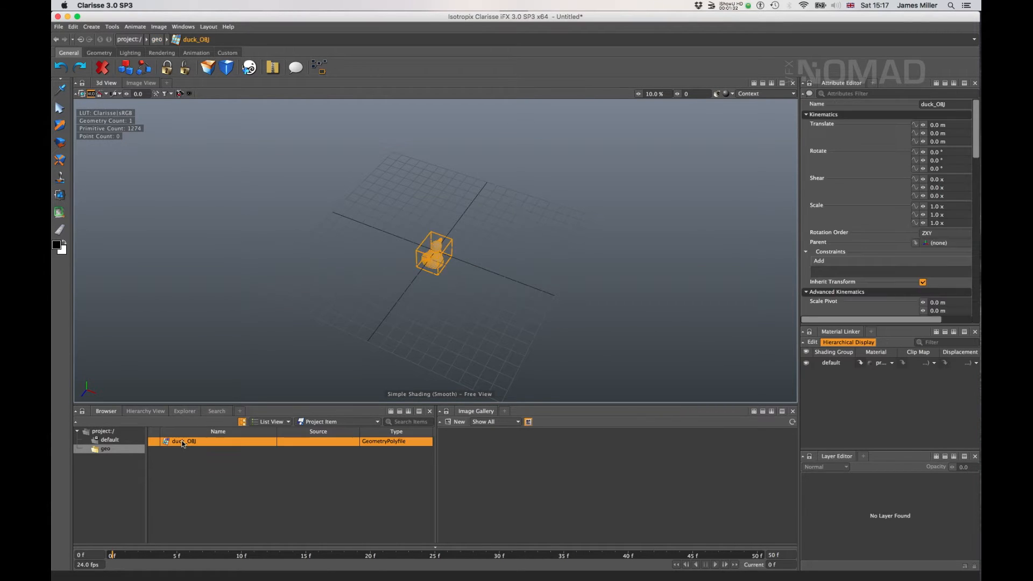
# Import basic_tub.abc and waterSim.1001.abc together as scene files into the geo context
pyautogui.click(59, 26)
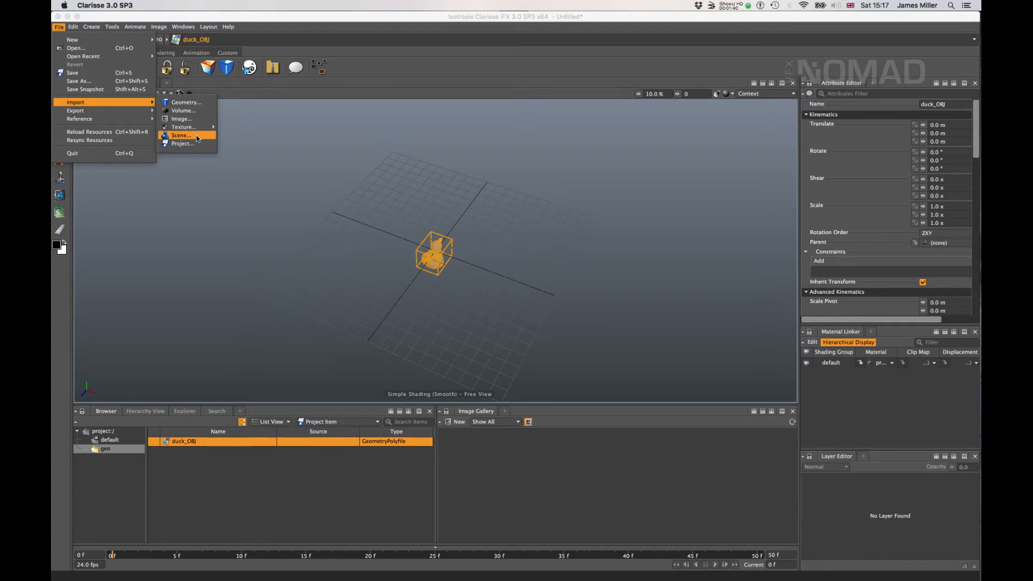
pyautogui.click(196, 136)
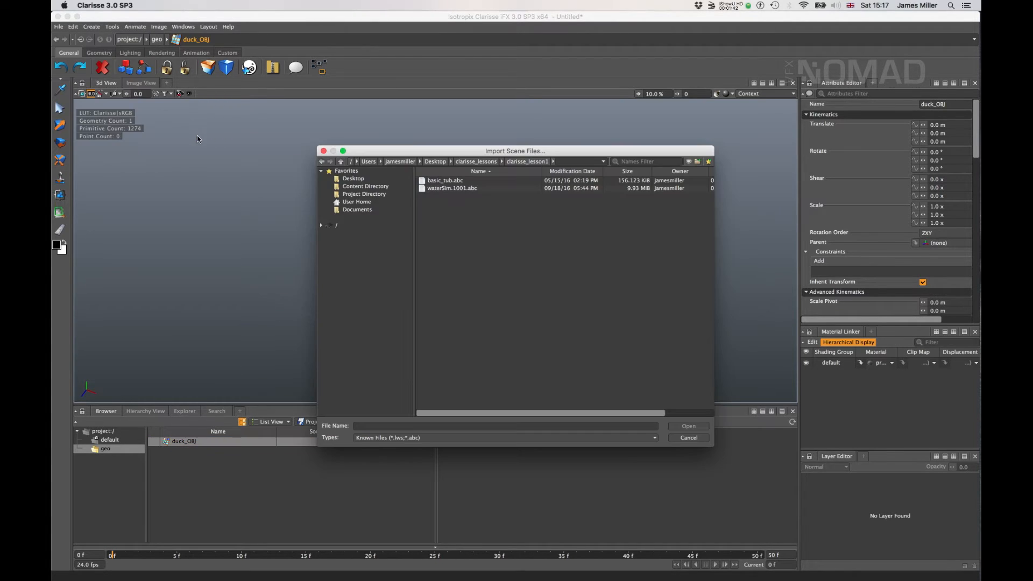
pyautogui.click(461, 181)
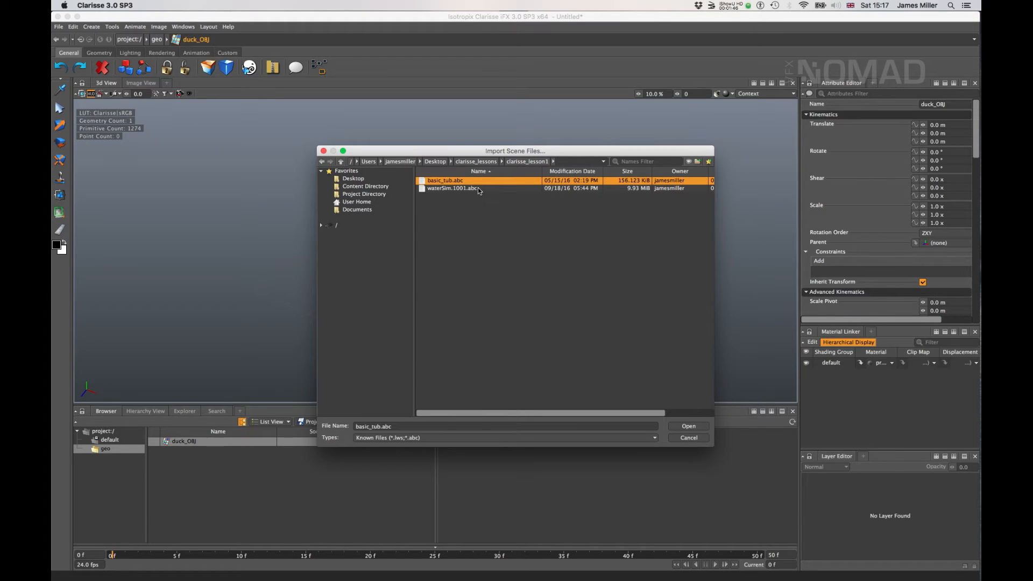
pyautogui.click(478, 189)
pyautogui.click(469, 182)
pyautogui.keyDown('shift'); pyautogui.click(474, 189); pyautogui.keyUp('shift')
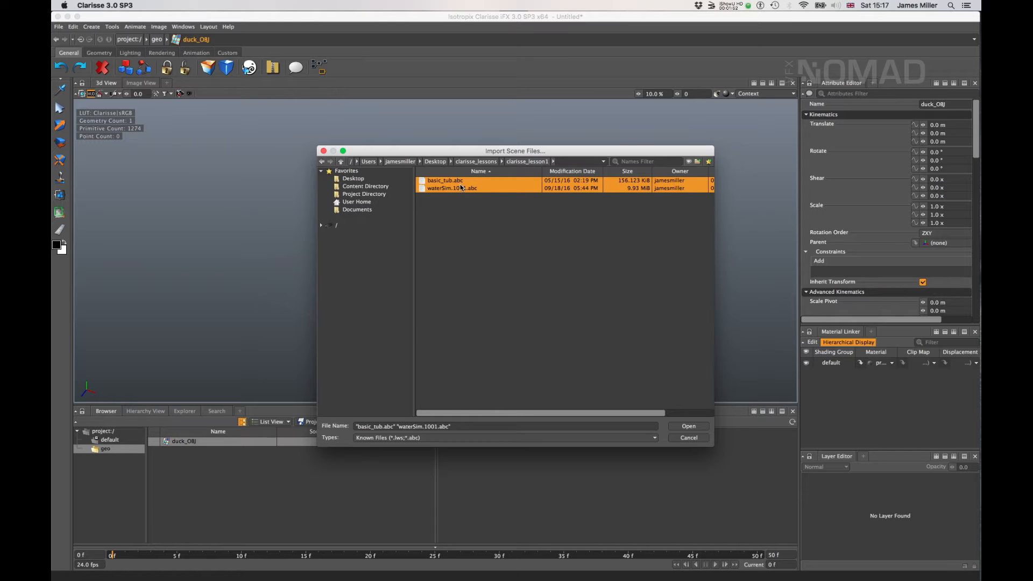
pyautogui.click(692, 427)
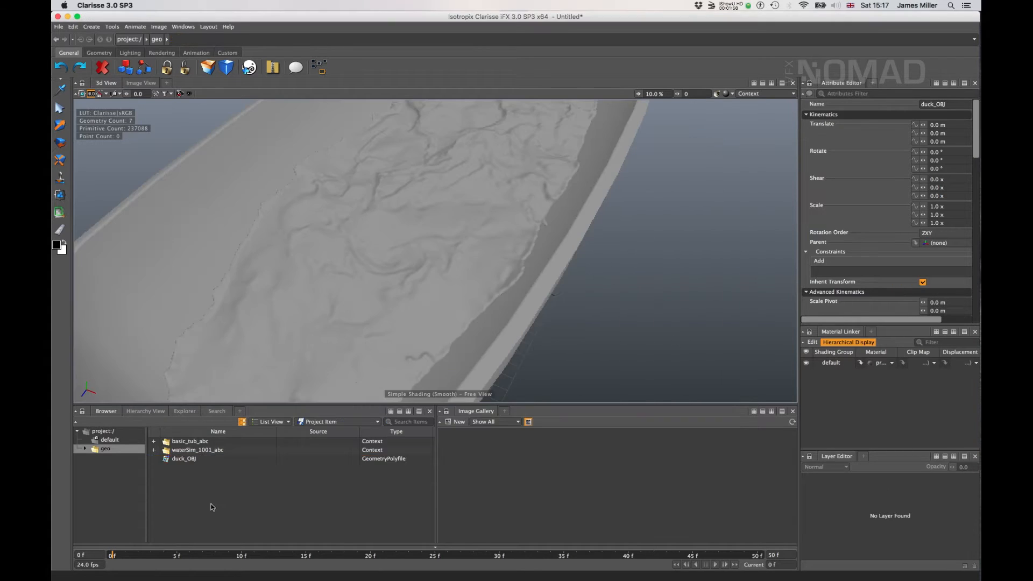
# Examine the imported duck, the water simulation mesh and the individual parts of the bathtub in the 3D view
pyautogui.click(189, 460)
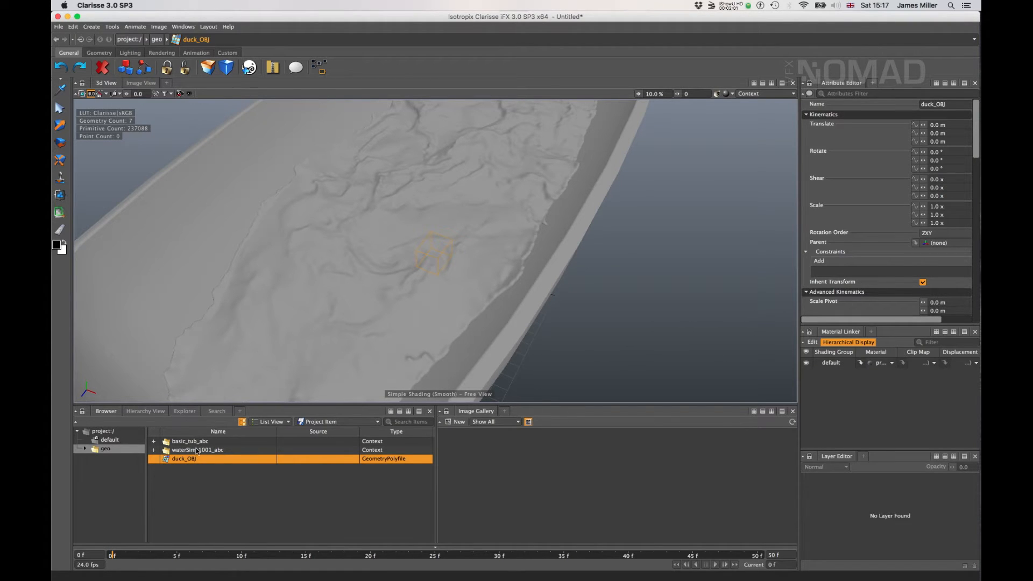
pyautogui.doubleClick(197, 451)
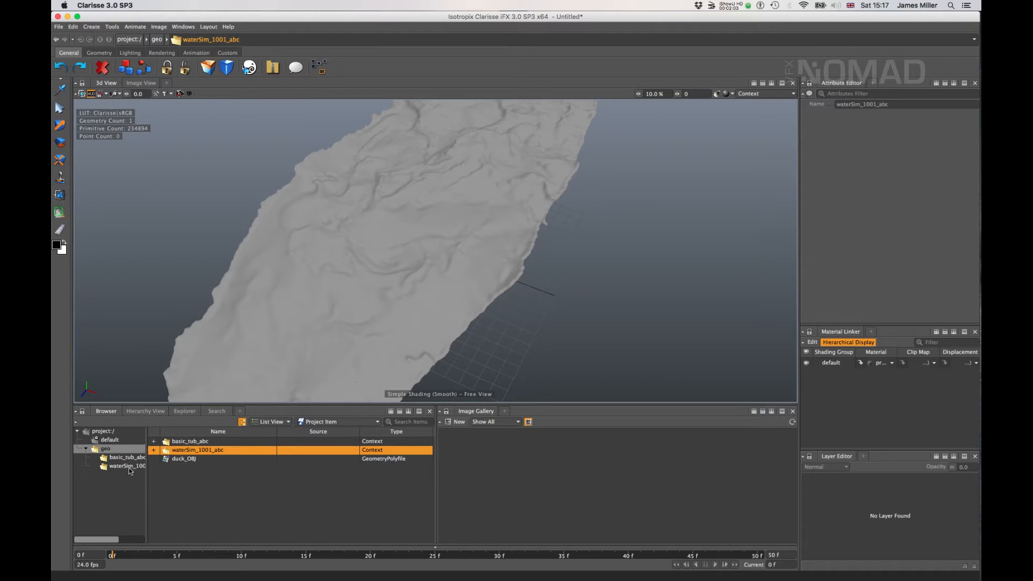
pyautogui.click(177, 443)
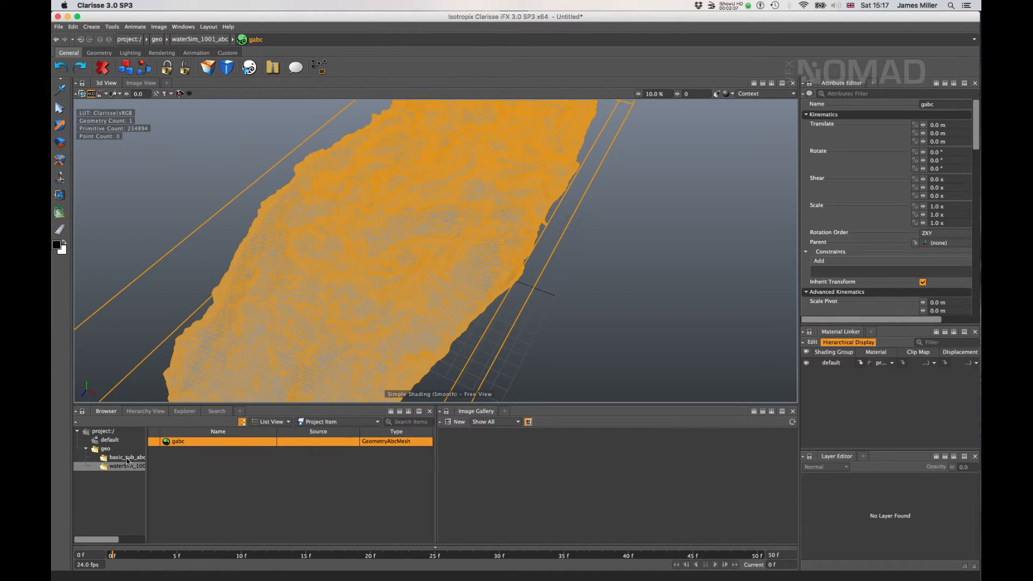
pyautogui.click(124, 459)
pyautogui.click(189, 451)
pyautogui.click(194, 460)
pyautogui.click(198, 469)
pyautogui.click(200, 476)
pyautogui.click(201, 483)
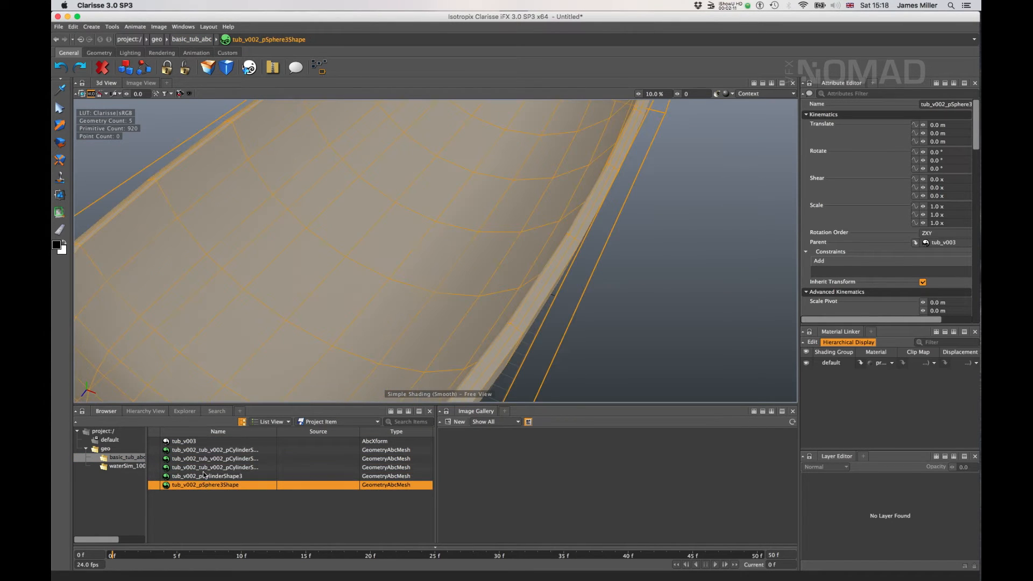
pyautogui.keyDown('alt'); pyautogui.moveTo(522, 284); pyautogui.dragTo(464, 244); pyautogui.keyUp('alt')
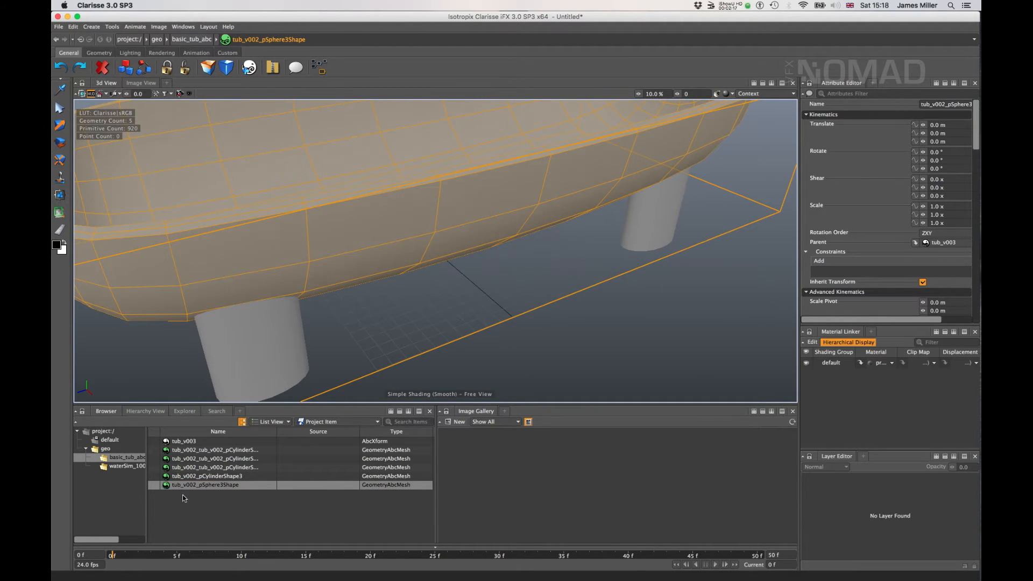
# Create a geometry sphere in the geo context and check it beside the duck under the bathtub
pyautogui.click(104, 449)
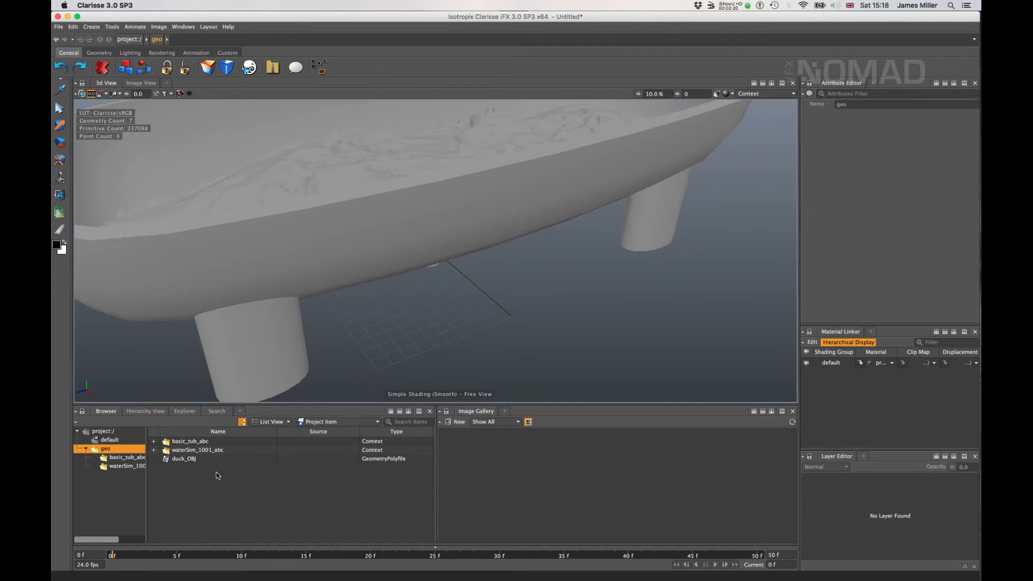
pyautogui.rightClick(200, 486)
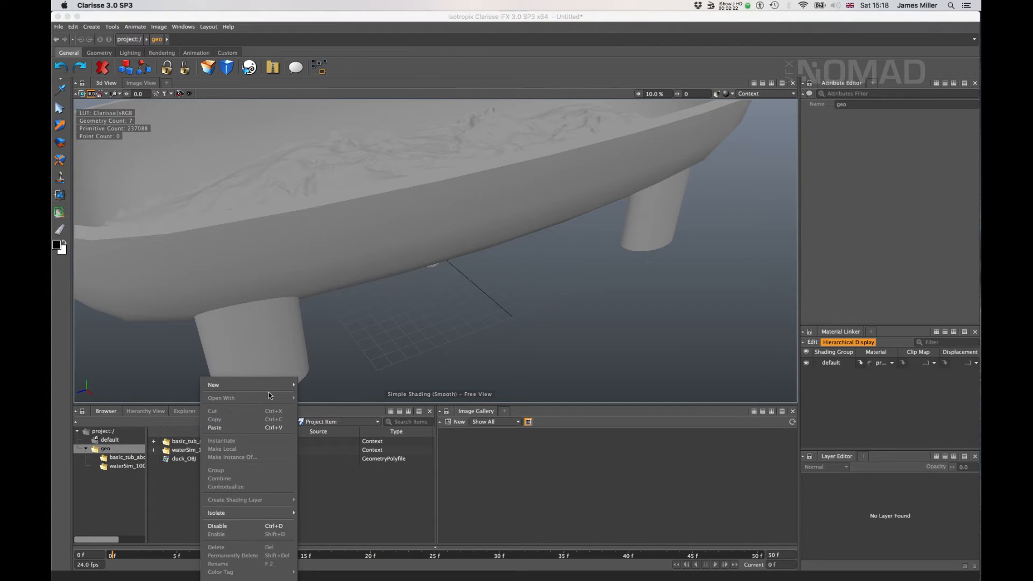
pyautogui.moveTo(270, 389)
pyautogui.moveTo(349, 443)
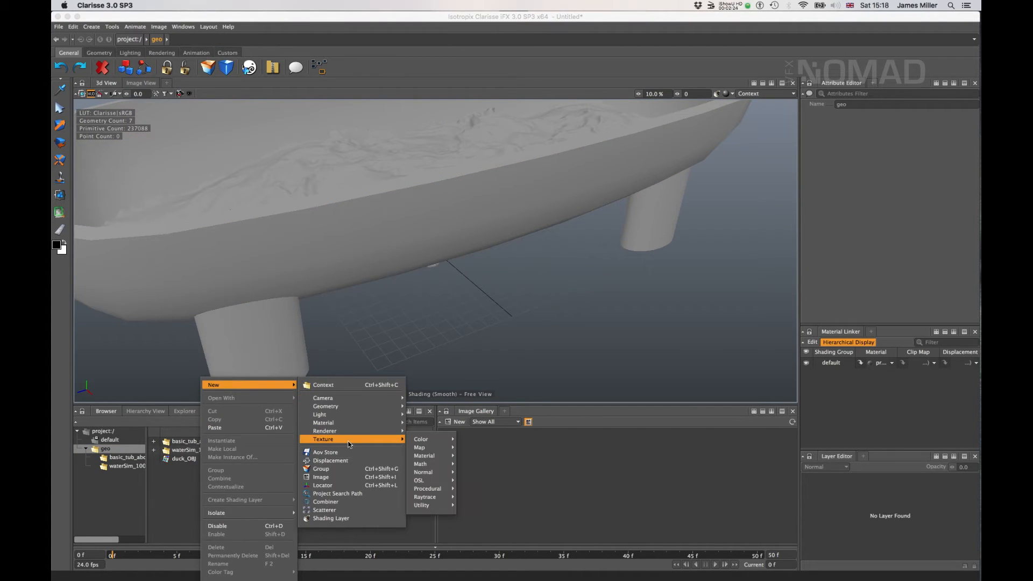
pyautogui.moveTo(358, 407)
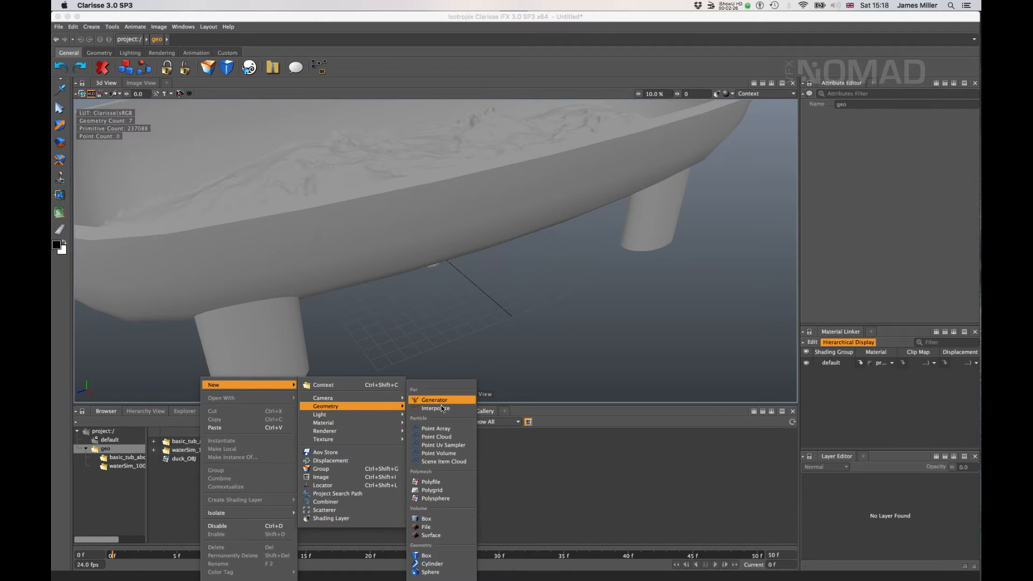
pyautogui.click(431, 572)
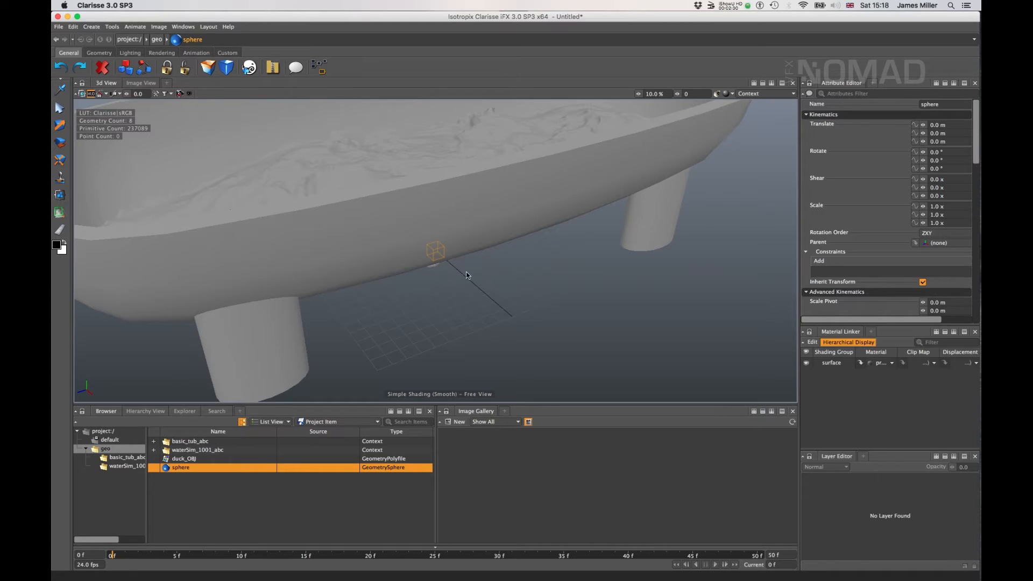
pyautogui.press('f')
pyautogui.keyDown('alt'); pyautogui.moveTo(534, 260); pyautogui.dragTo(480, 258); pyautogui.keyUp('alt')
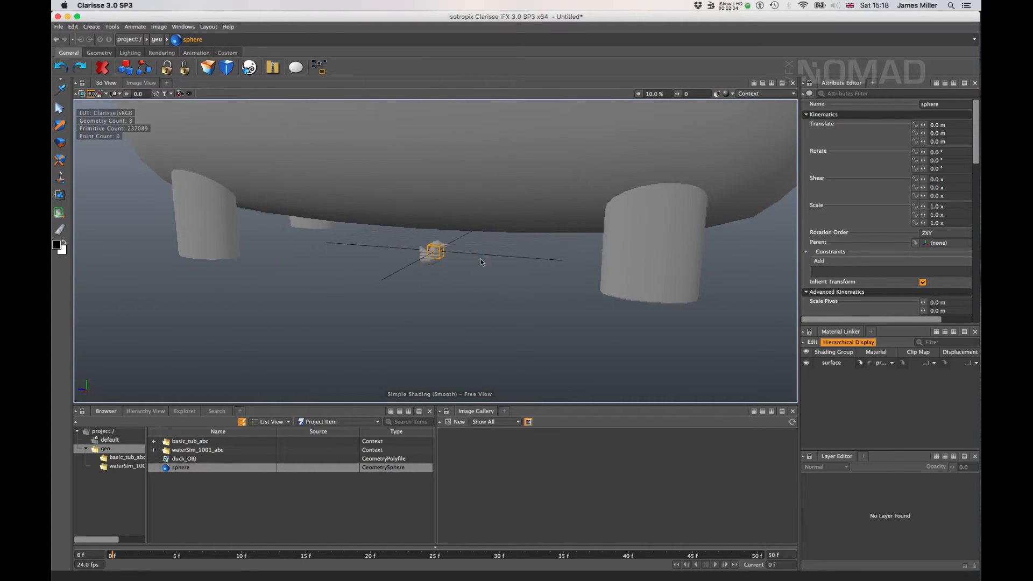
pyautogui.click(58, 26)
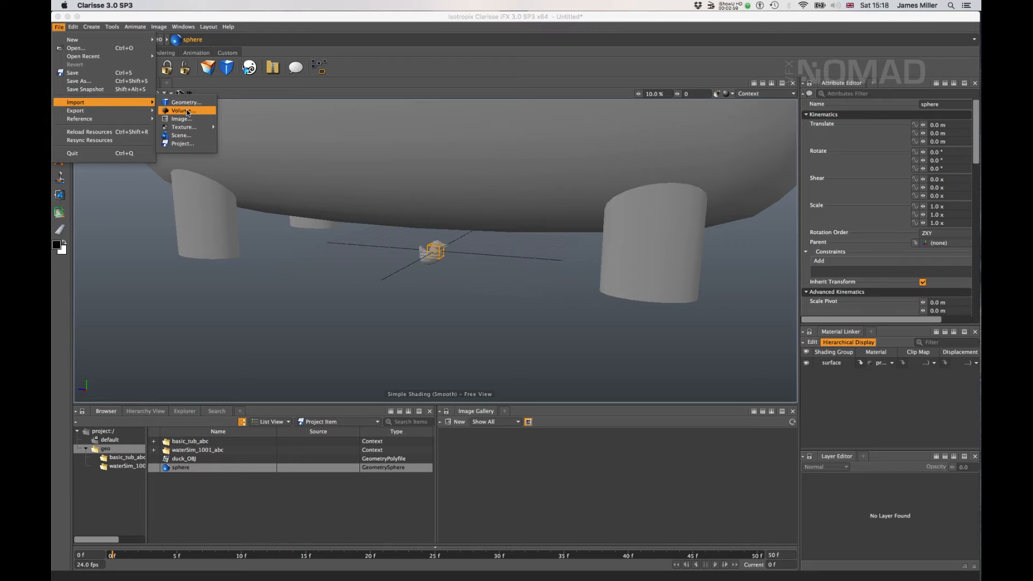
pyautogui.click(315, 537)
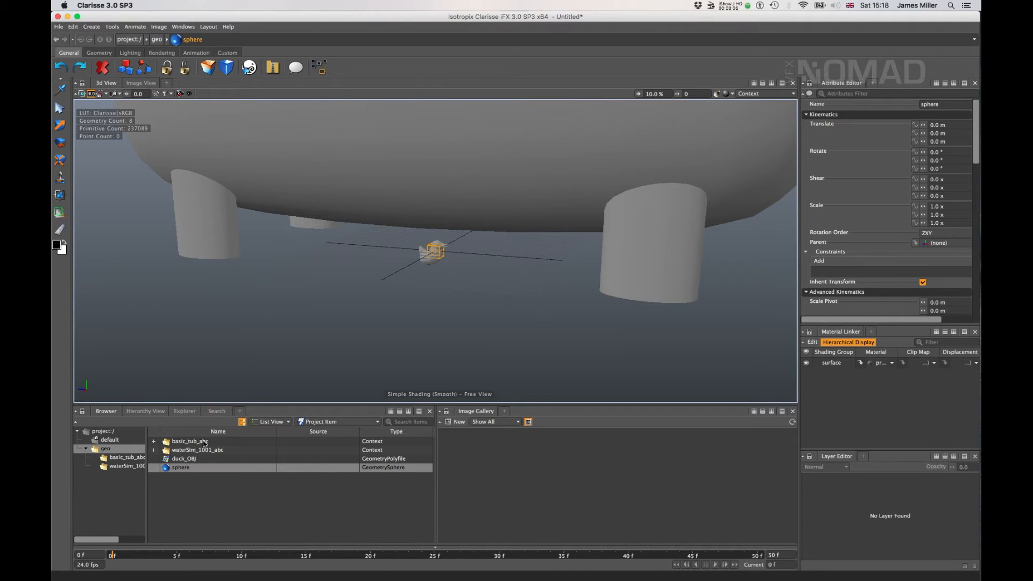
# Collapse the geo context, create a new context at the project root, and name it layout
pyautogui.click(106, 450)
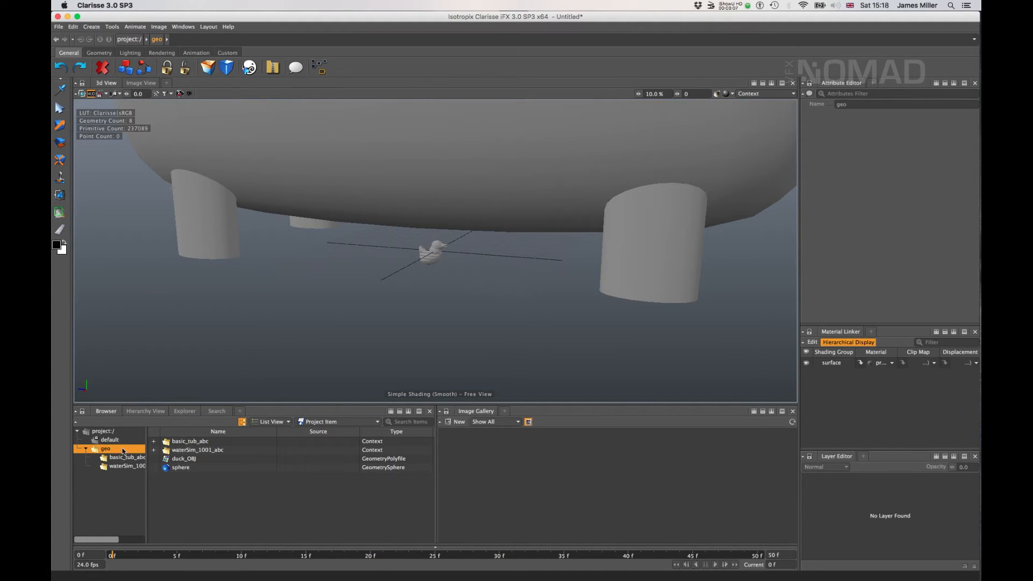
pyautogui.click(85, 449)
pyautogui.click(102, 431)
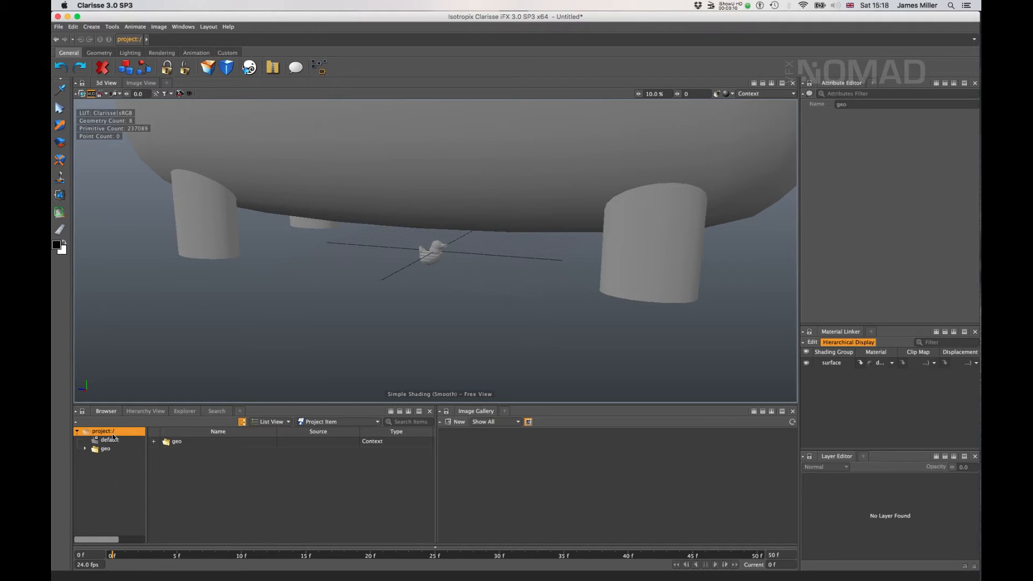
pyautogui.rightClick(187, 463)
pyautogui.moveTo(271, 385)
pyautogui.click(325, 383)
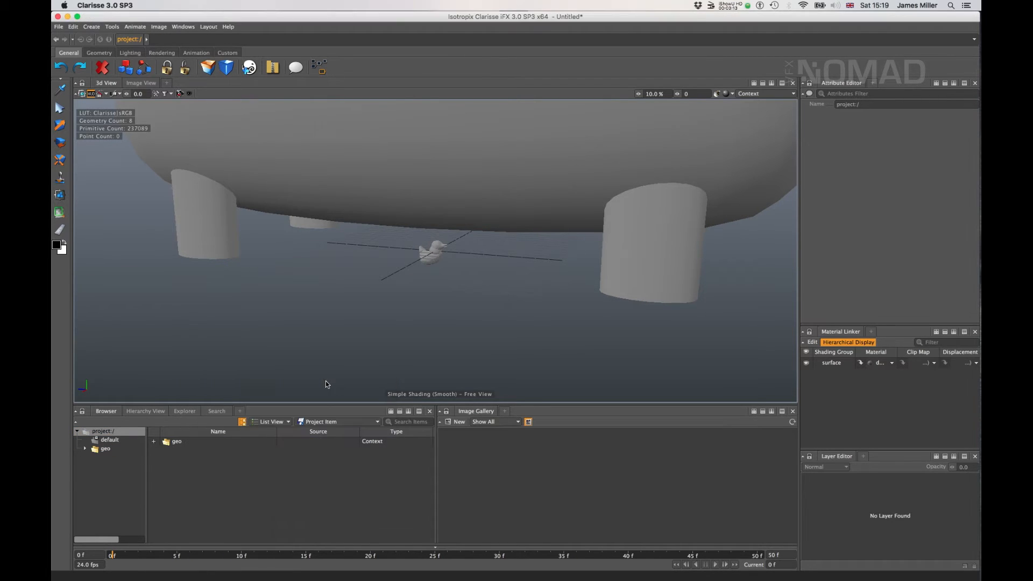
pyautogui.rightClick(180, 467)
pyautogui.moveTo(241, 386)
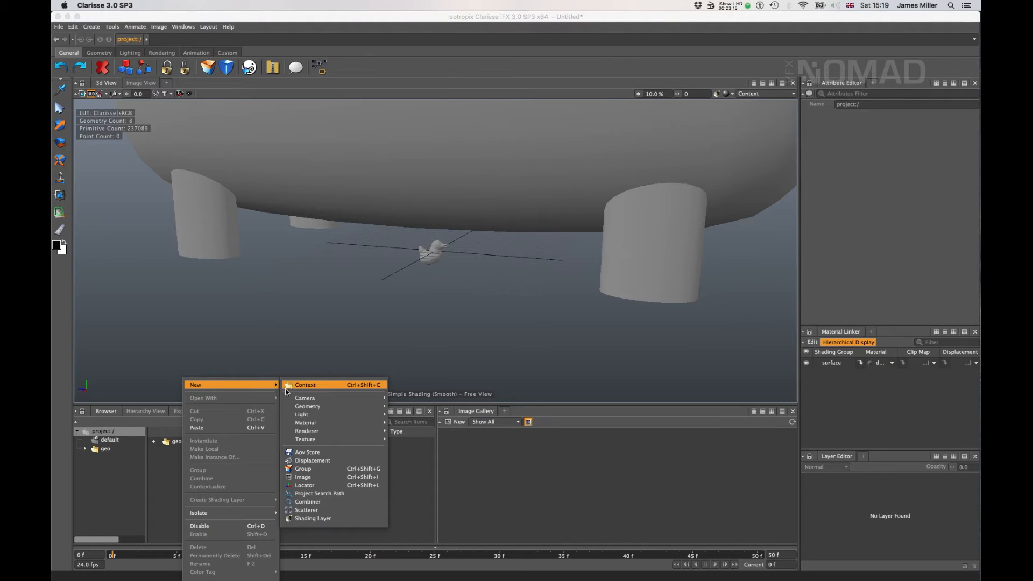
pyautogui.click(292, 386)
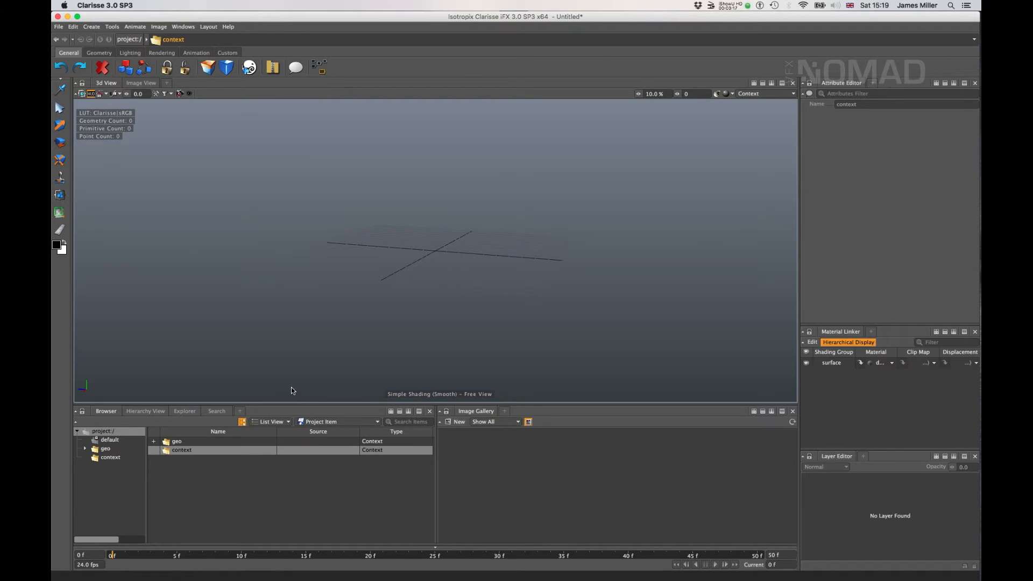
pyautogui.press('F2')
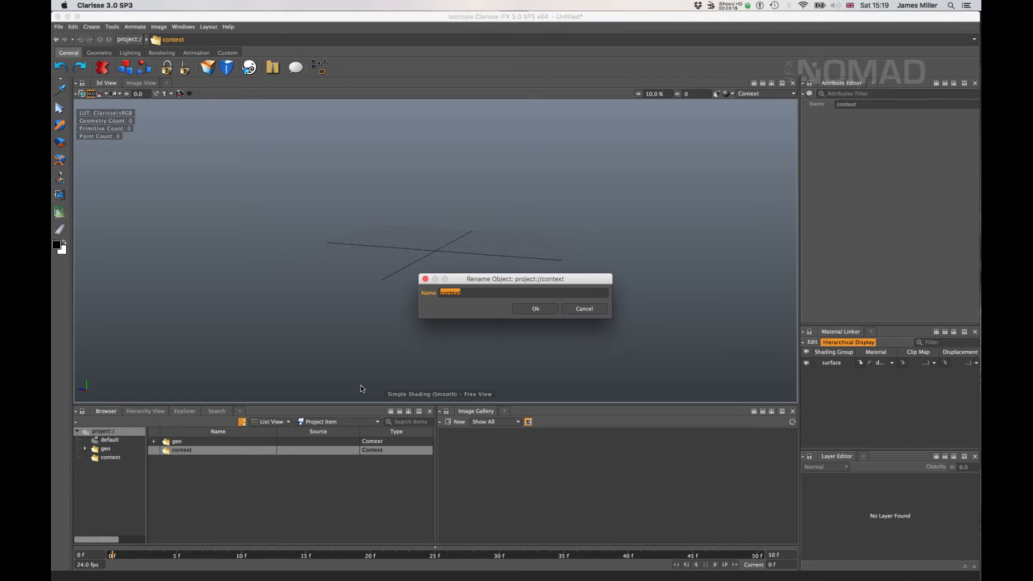
pyautogui.write('layout')
pyautogui.press('Return')
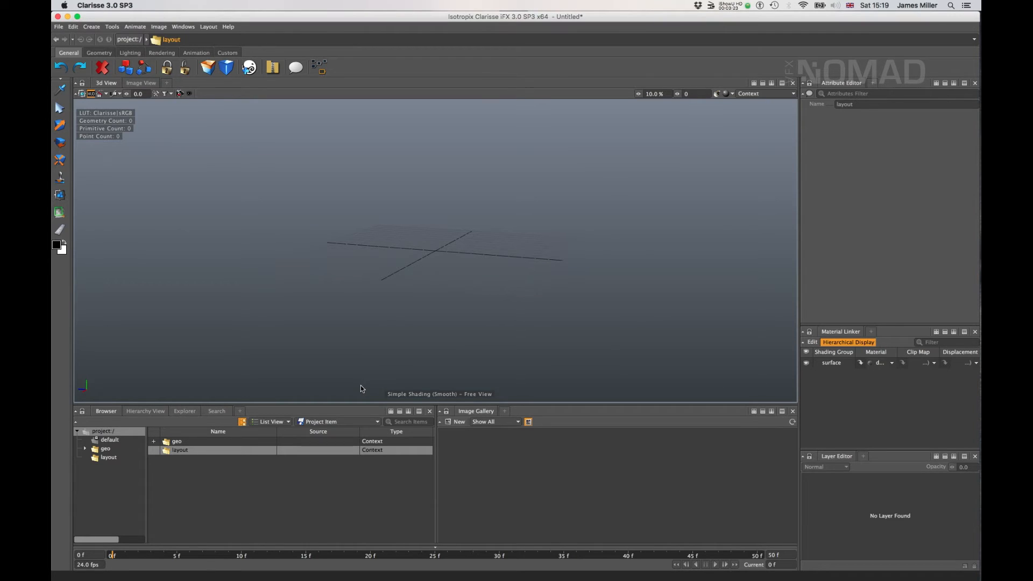
# Create a combiner inside the layout context
pyautogui.click(109, 458)
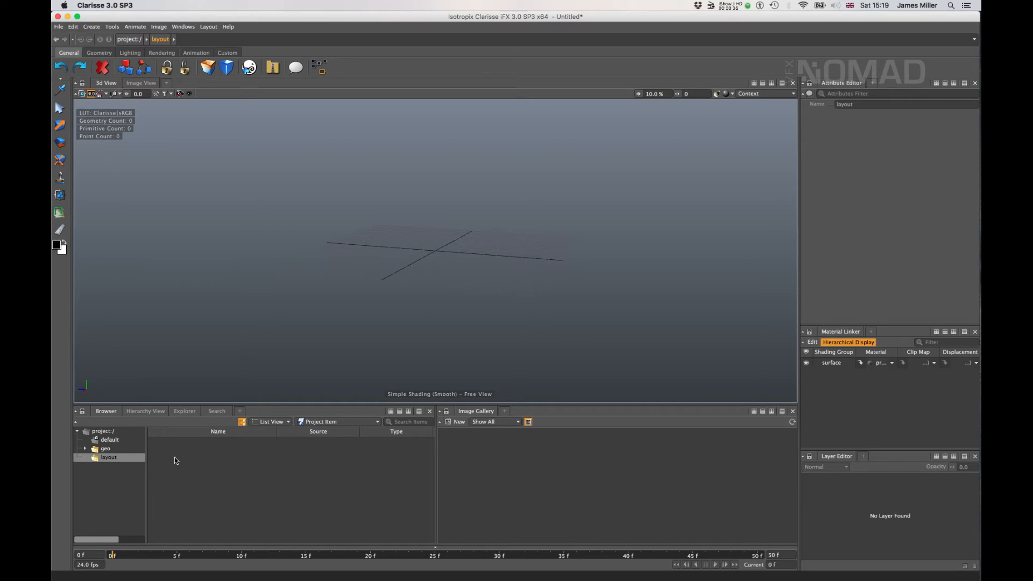
pyautogui.rightClick(189, 458)
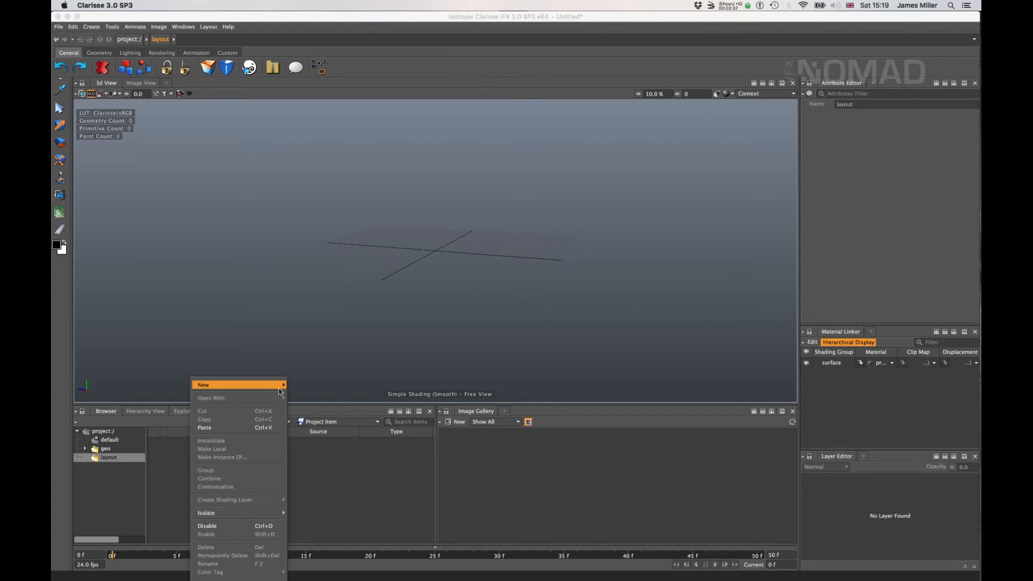
pyautogui.moveTo(277, 386)
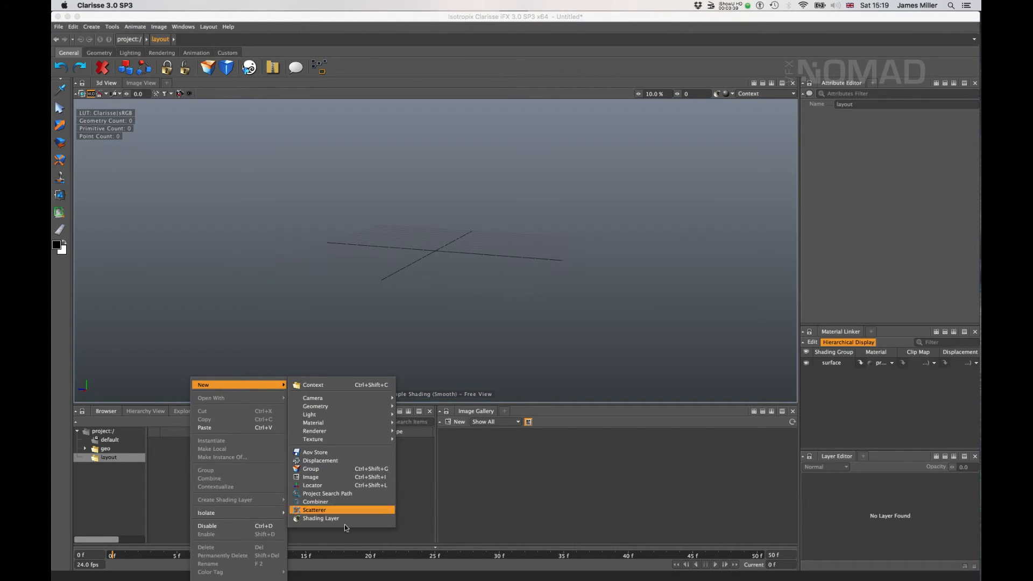
pyautogui.click(342, 502)
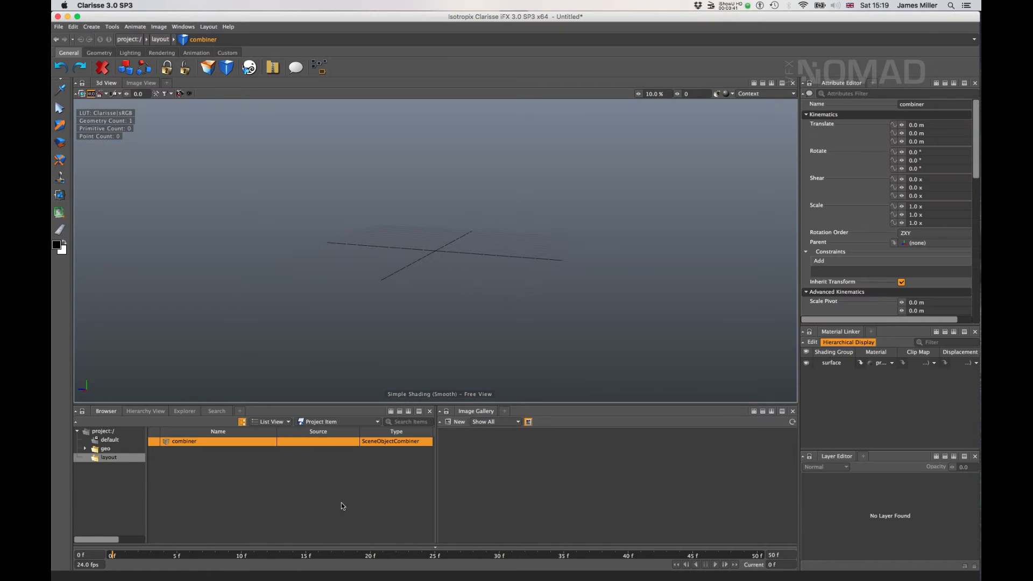
pyautogui.keyDown('alt'); pyautogui.moveTo(375, 249); pyautogui.dragTo(385, 251); pyautogui.keyUp('alt')
pyautogui.scroll(5, 385, 250)
pyautogui.keyDown('alt'); pyautogui.moveTo(452, 257); pyautogui.dragTo(452, 317); pyautogui.keyUp('alt')
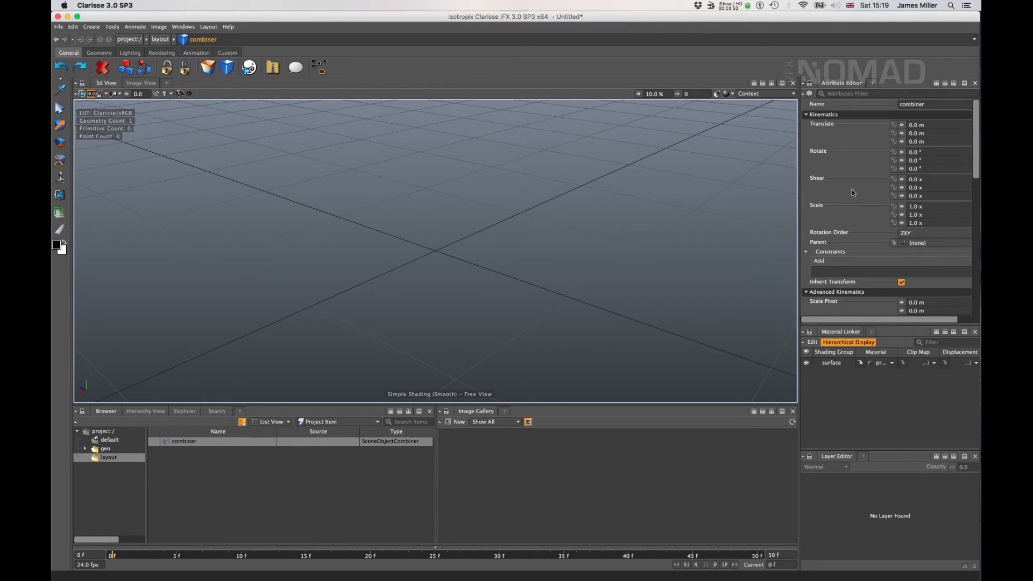
# Widen the attribute area and add duck_OBJ from the geo context to the combiner's objects
pyautogui.moveTo(798, 144); pyautogui.dragTo(686, 171)
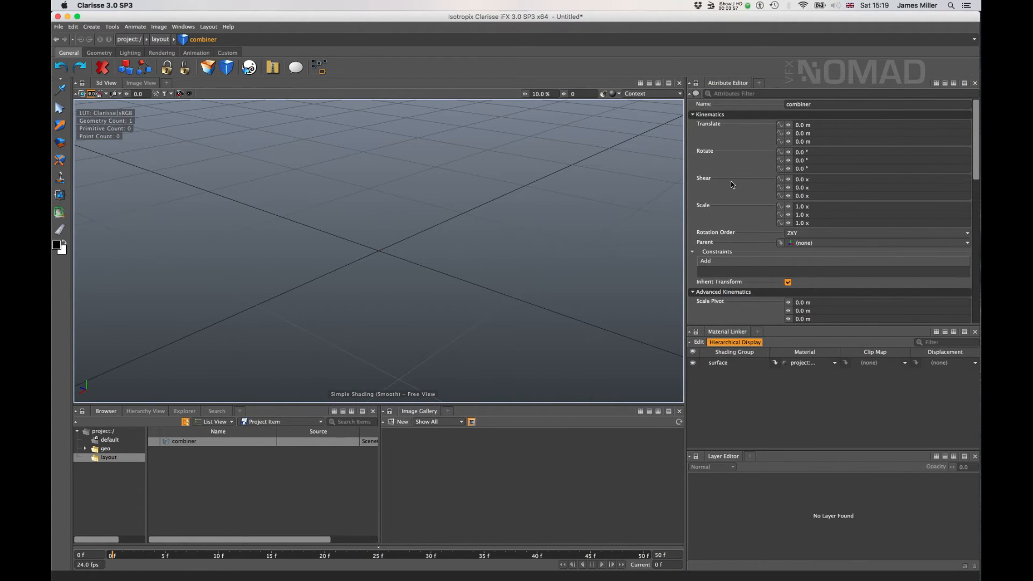
pyautogui.scroll(-10, 746, 186)
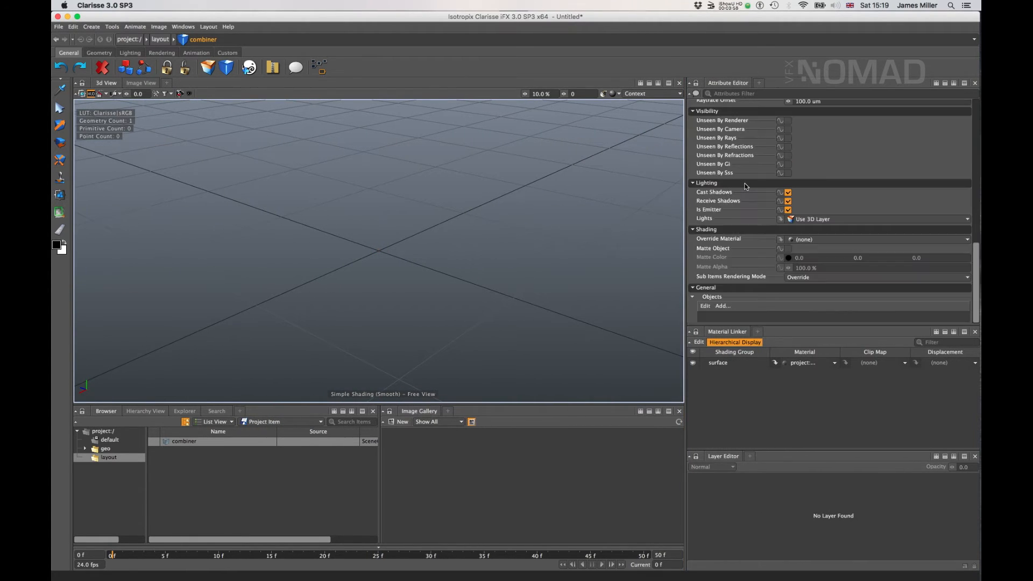
pyautogui.click(724, 306)
pyautogui.click(401, 238)
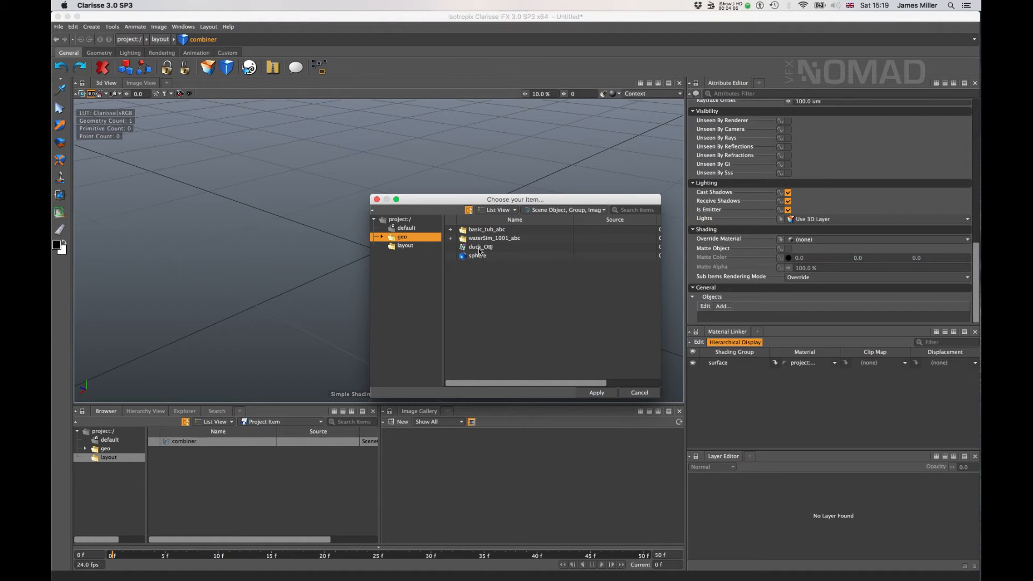
pyautogui.click(479, 247)
pyautogui.click(596, 392)
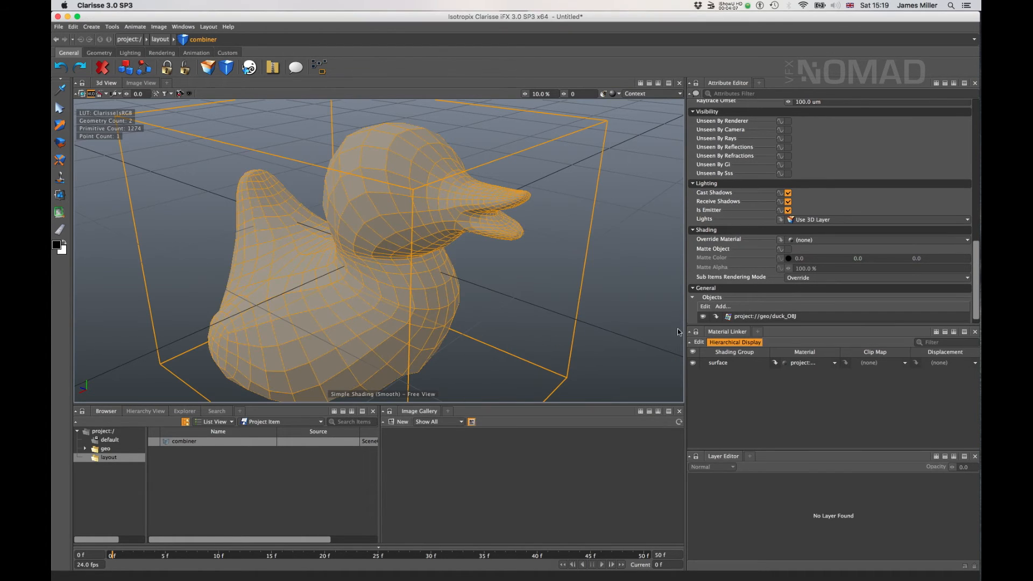
pyautogui.scroll(-5, 486, 281)
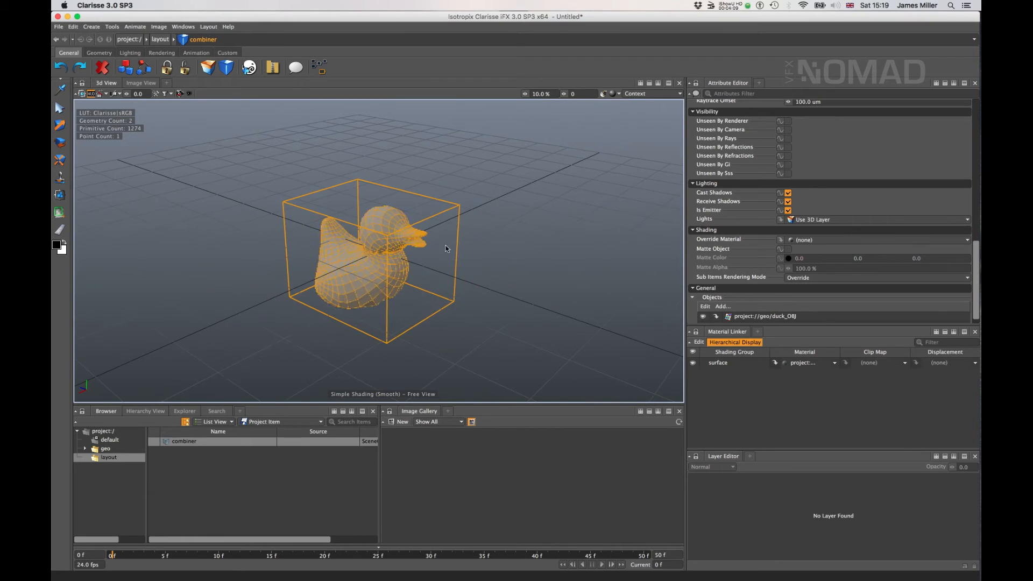
pyautogui.keyDown('alt'); pyautogui.moveTo(551, 299); pyautogui.dragTo(482, 316); pyautogui.keyUp('alt')
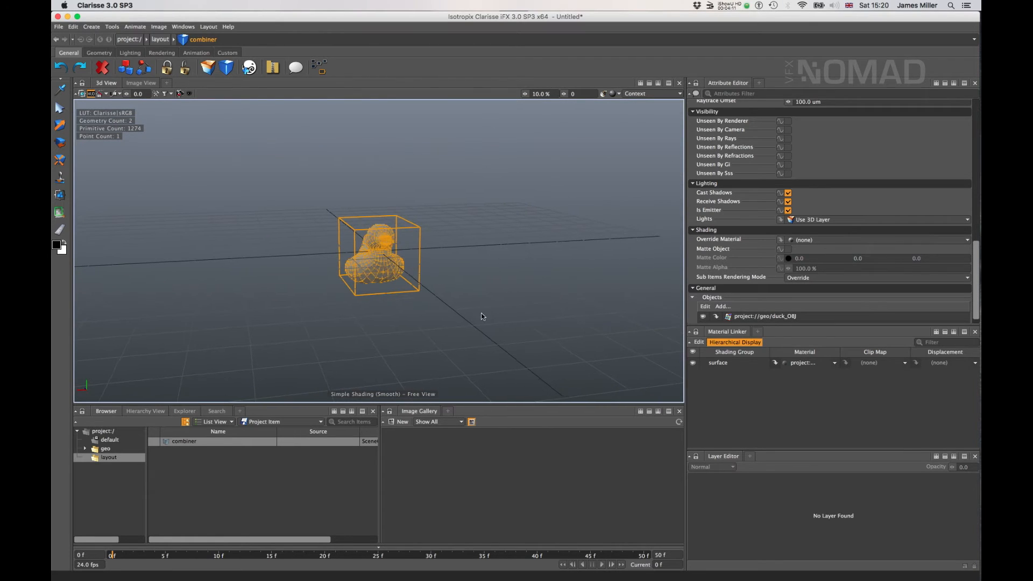
# Rename the combiner to duck1 and duplicate it twice
pyautogui.doubleClick(197, 446)
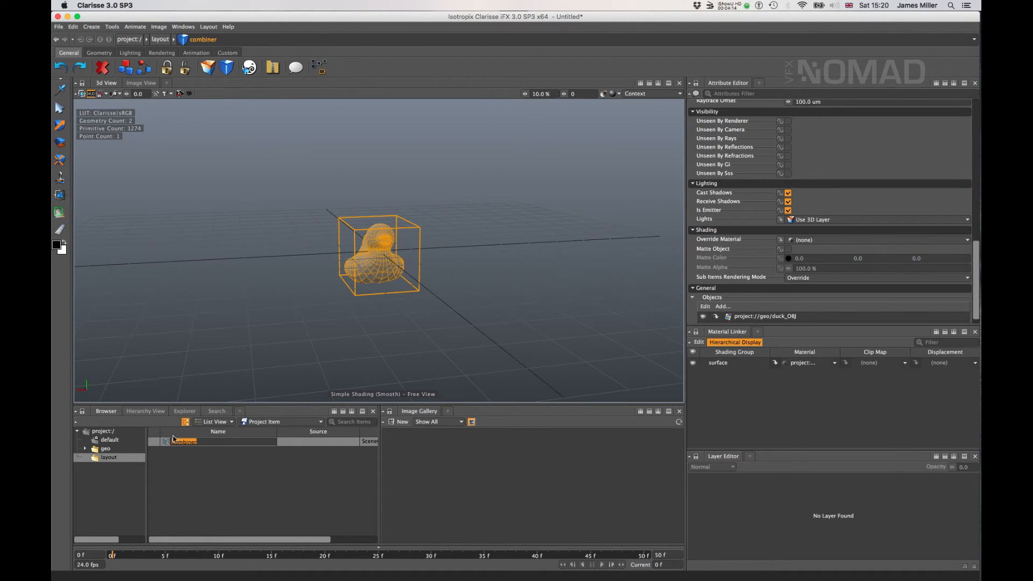
pyautogui.write('duck1')
pyautogui.press('Return')
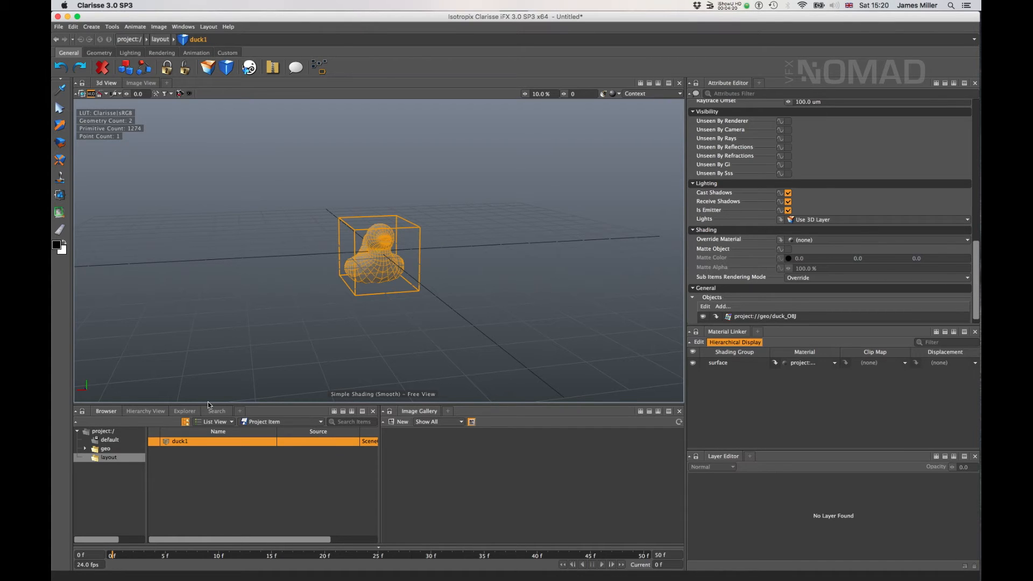
pyautogui.hotkey('ctrl', 'd')
pyautogui.hotkey('ctrl', 'd')
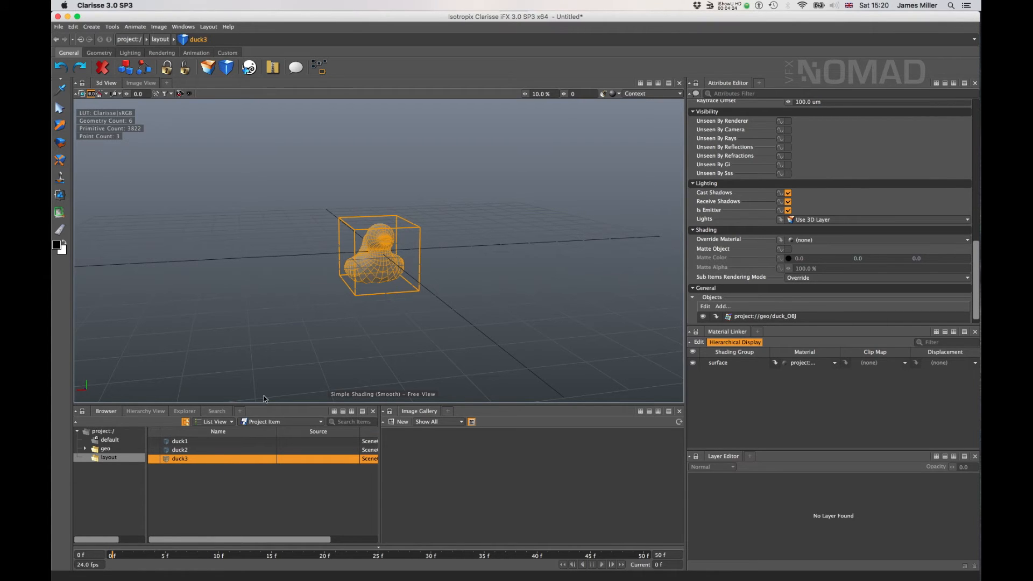
# Translate duck3 and duck1 along the X axis to opposite sides of duck2, forming a spaced row
pyautogui.keyDown('alt'); pyautogui.moveTo(474, 296); pyautogui.dragTo(373, 315); pyautogui.keyUp('alt')
pyautogui.press('w')
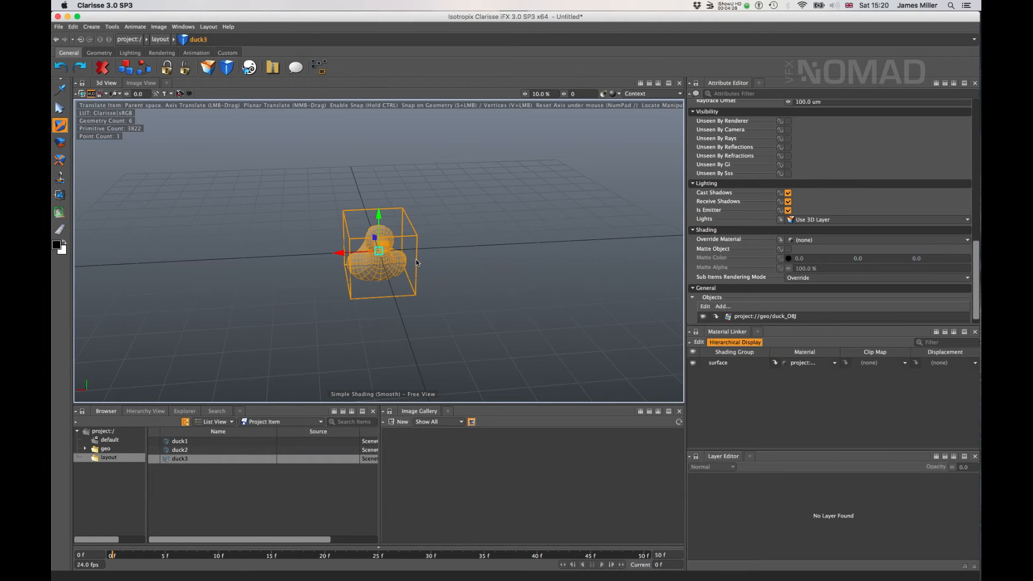
pyautogui.moveTo(340, 254); pyautogui.dragTo(432, 247)
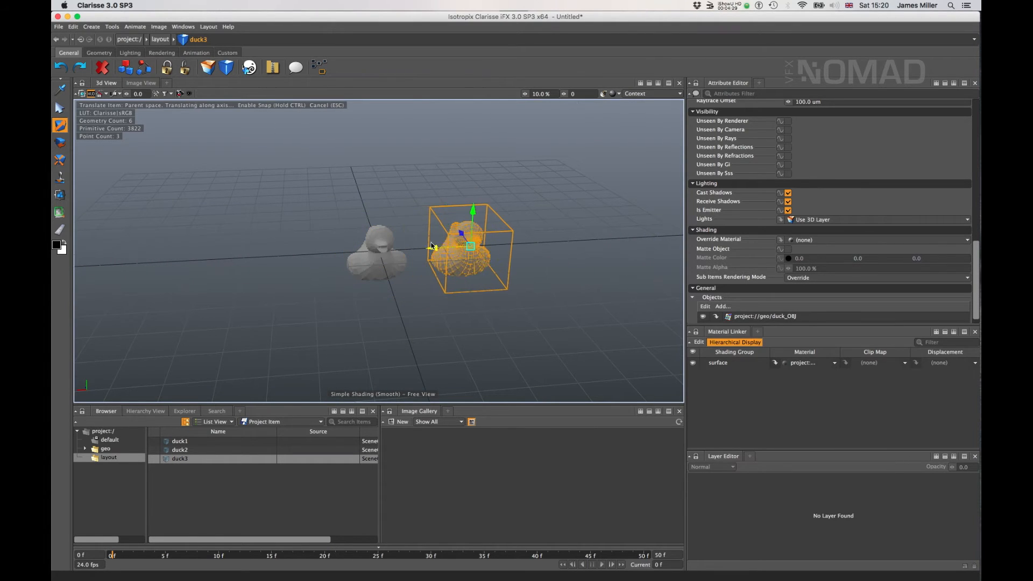
pyautogui.click(216, 441)
pyautogui.moveTo(340, 254); pyautogui.dragTo(234, 258)
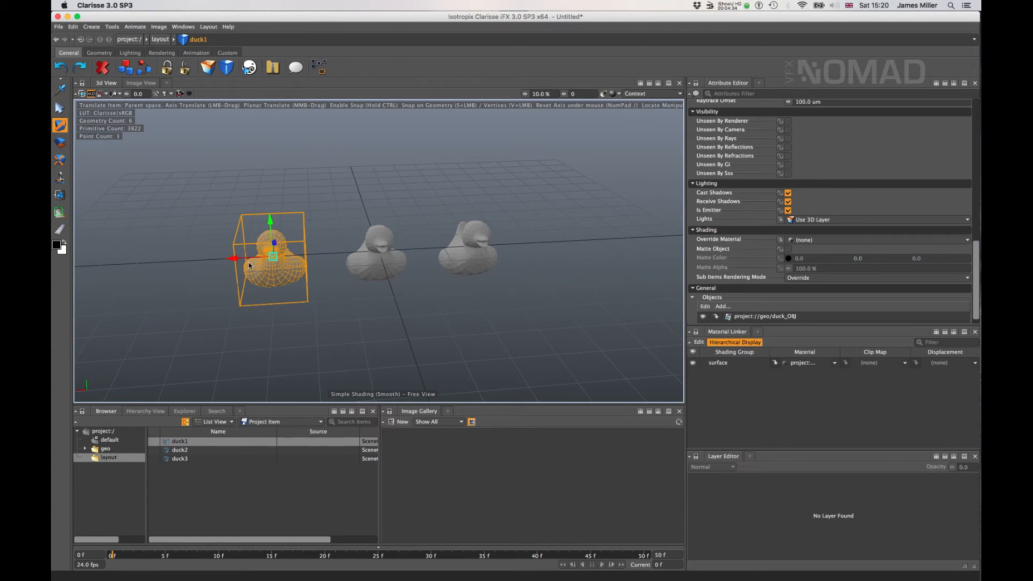
pyautogui.keyDown('alt'); pyautogui.moveTo(354, 272); pyautogui.dragTo(281, 378); pyautogui.keyUp('alt')
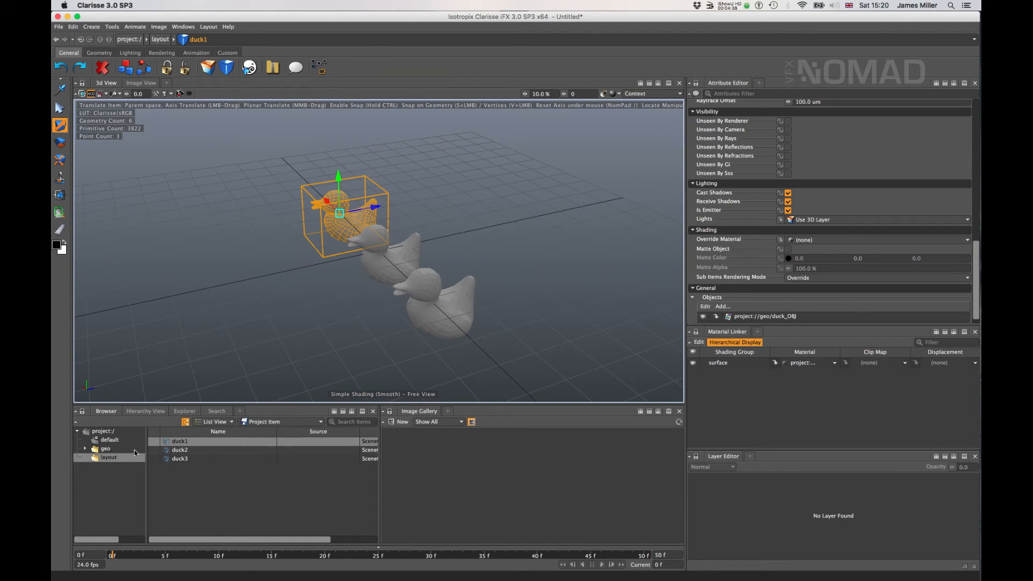
# Compare the 3D view contents of the geo context with those of the layout context
pyautogui.click(102, 449)
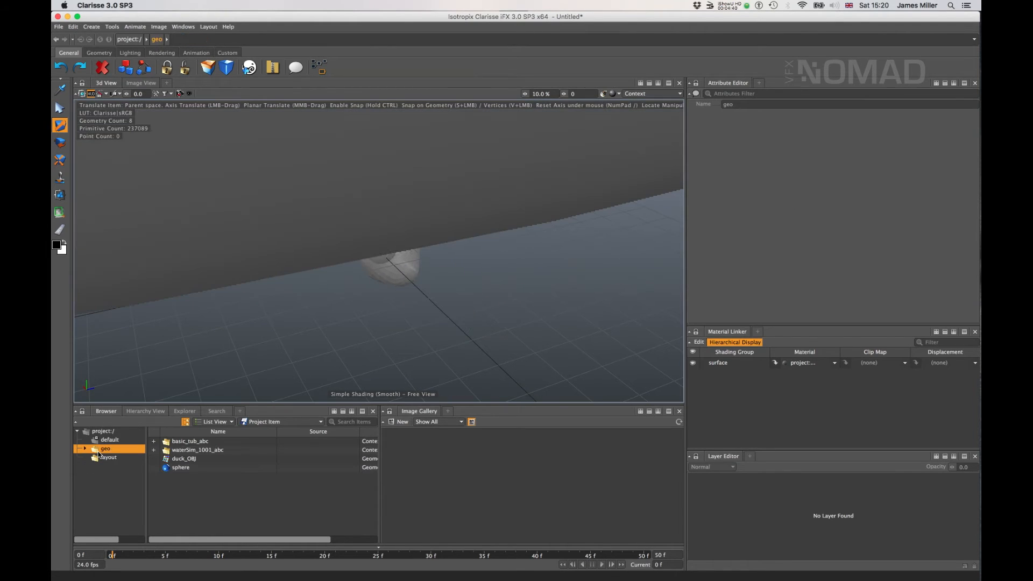
pyautogui.moveTo(525, 296)
pyautogui.keyDown('alt'); pyautogui.mouseDown()
pyautogui.moveTo(489, 272)
pyautogui.moveTo(507, 305)
pyautogui.mouseUp(); pyautogui.keyUp('alt')
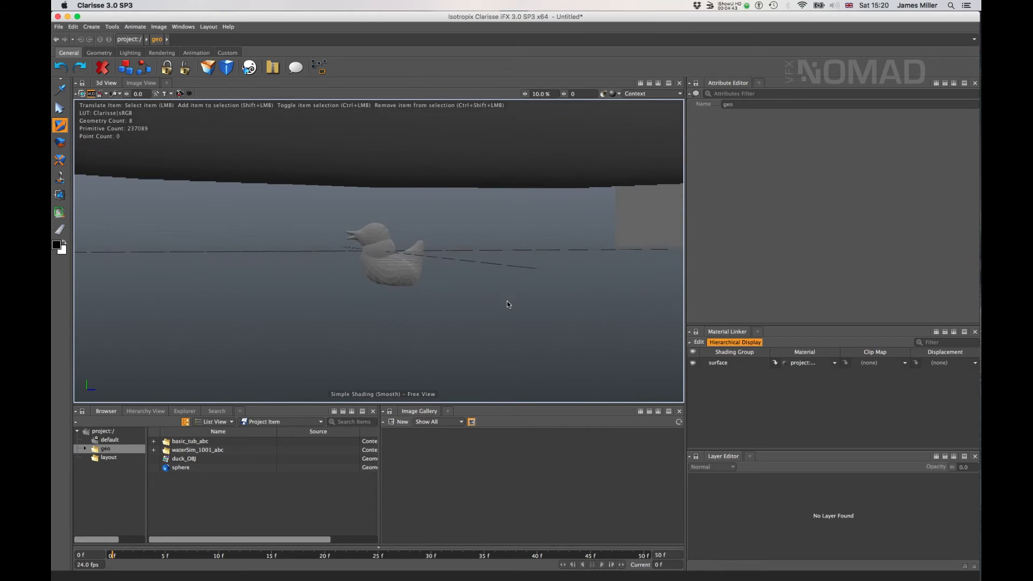
pyautogui.click(109, 459)
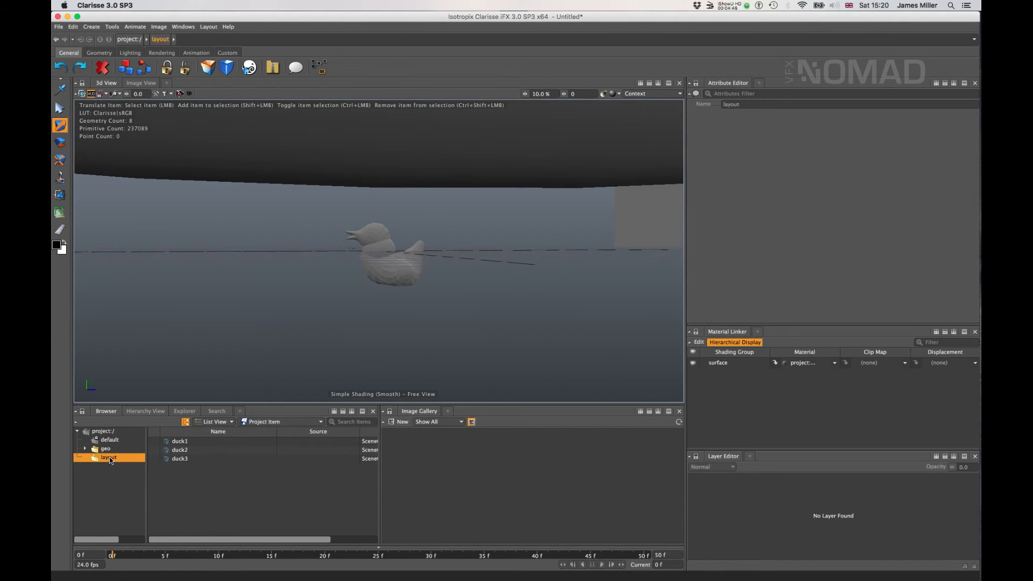
pyautogui.keyDown('alt'); pyautogui.moveTo(306, 355); pyautogui.dragTo(326, 320); pyautogui.keyUp('alt')
pyautogui.click(104, 451)
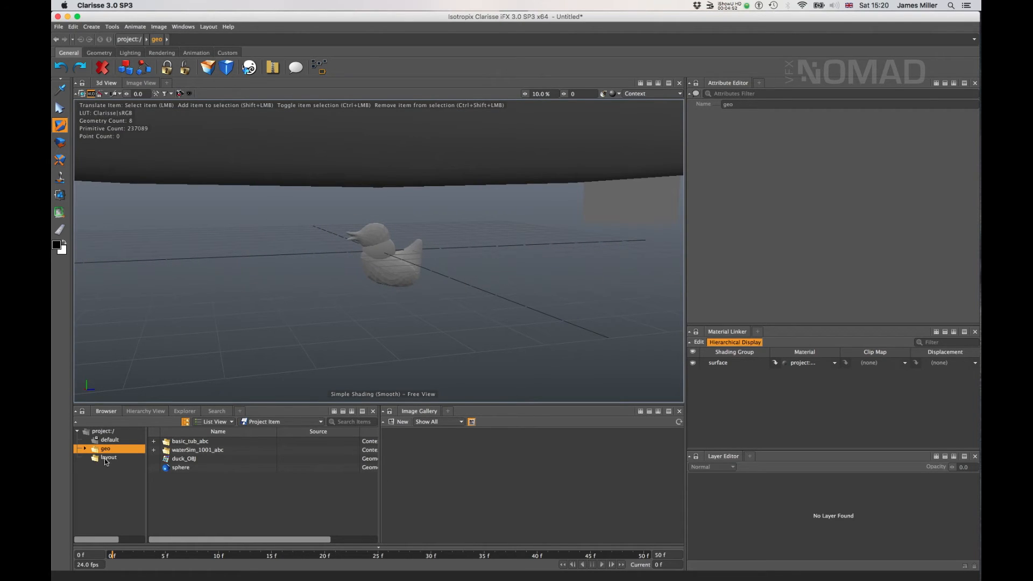
pyautogui.click(105, 457)
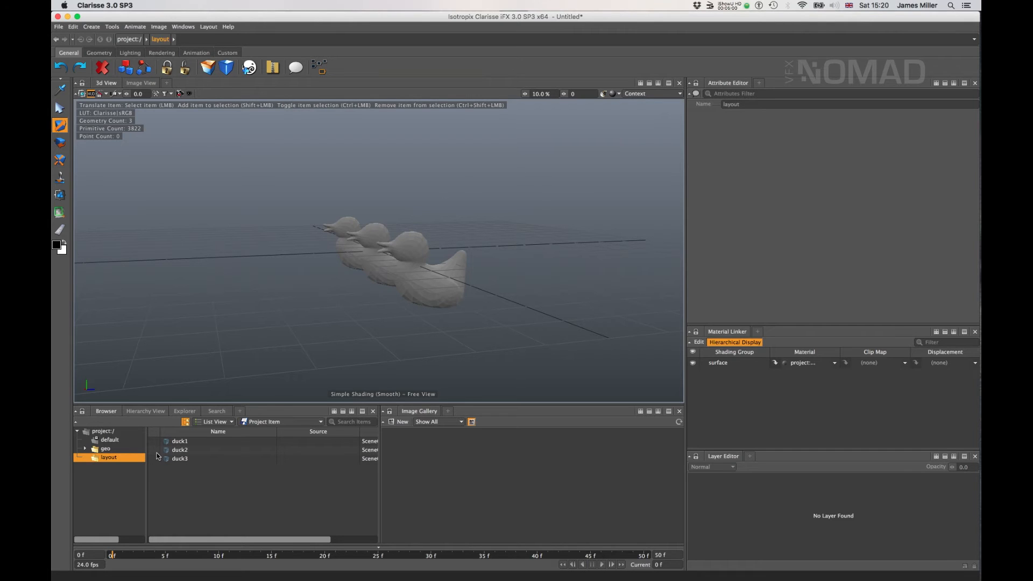
# Pin the 3D view to the layout context and check it by switching between geo and layout
pyautogui.moveTo(109, 459); pyautogui.dragTo(655, 98)
pyautogui.click(114, 448)
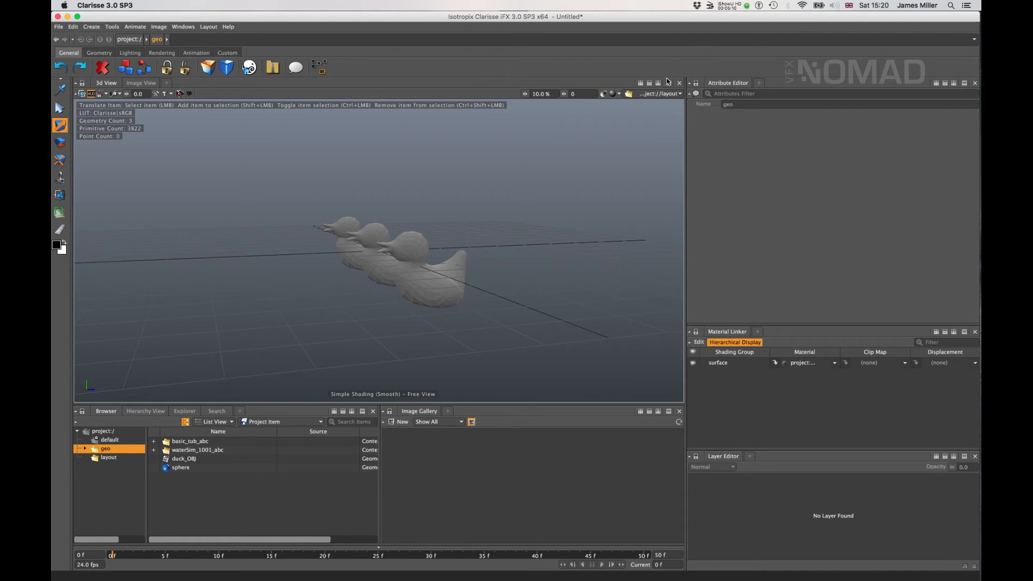
pyautogui.click(110, 459)
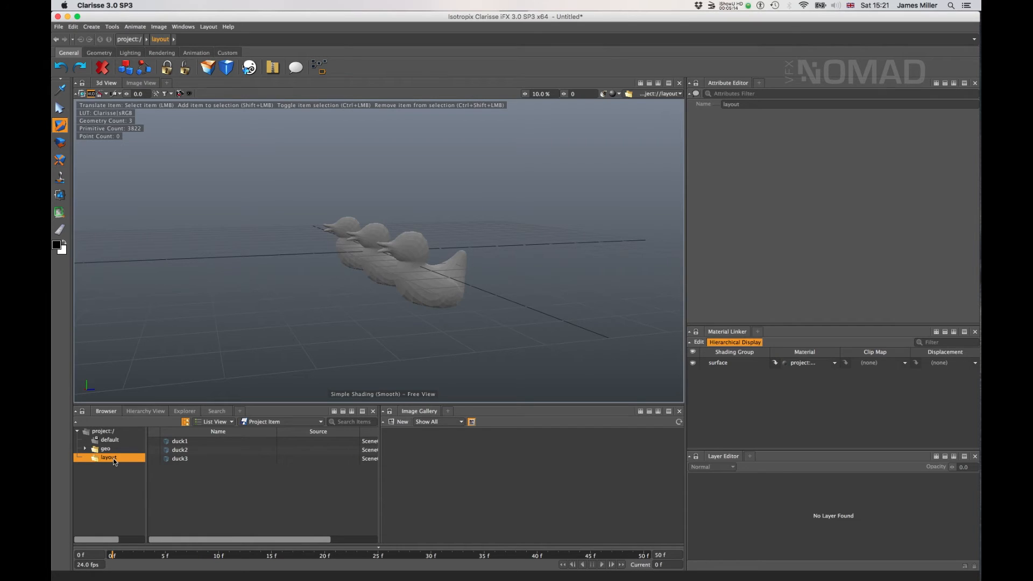
# Create a combiner in the layout context and add gabc from geo's waterSim_1001_abc to its objects
pyautogui.rightClick(193, 488)
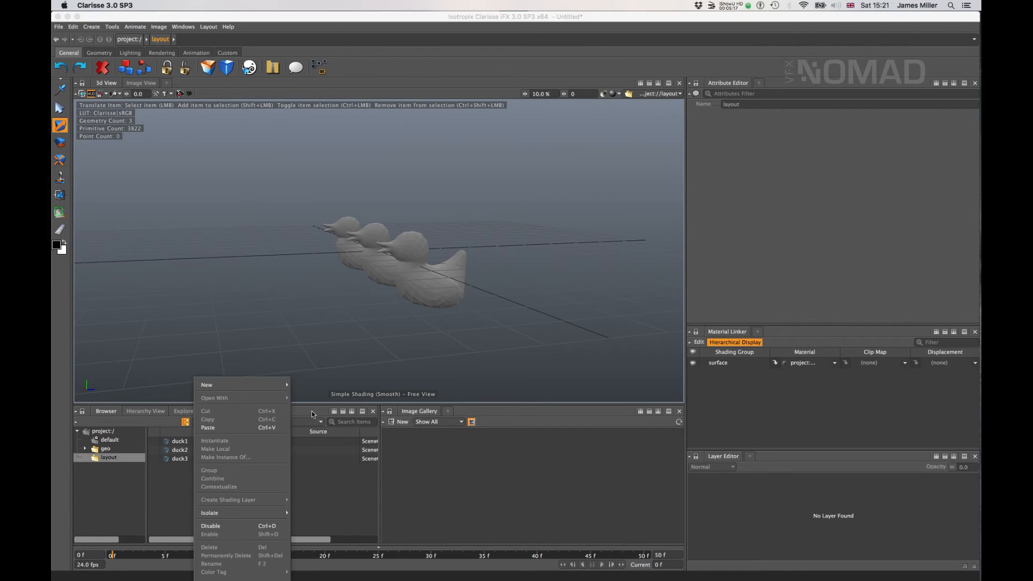
pyautogui.moveTo(285, 385)
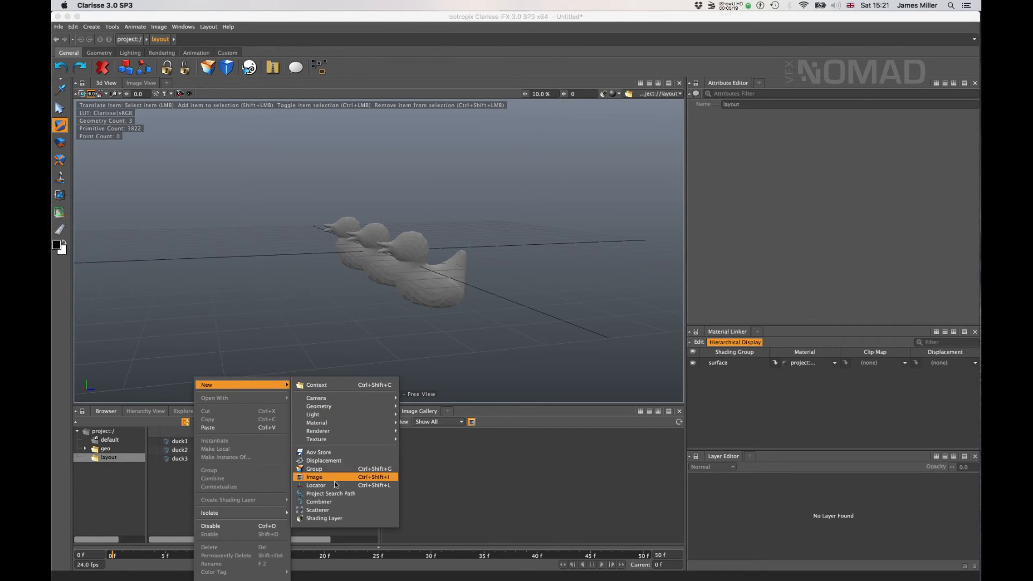
pyautogui.click(323, 502)
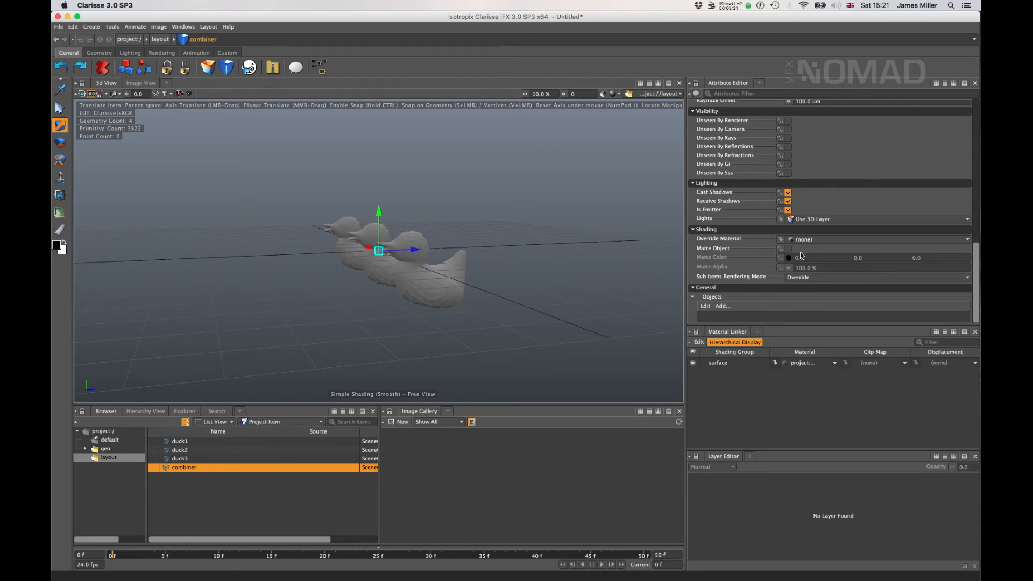
pyautogui.click(726, 306)
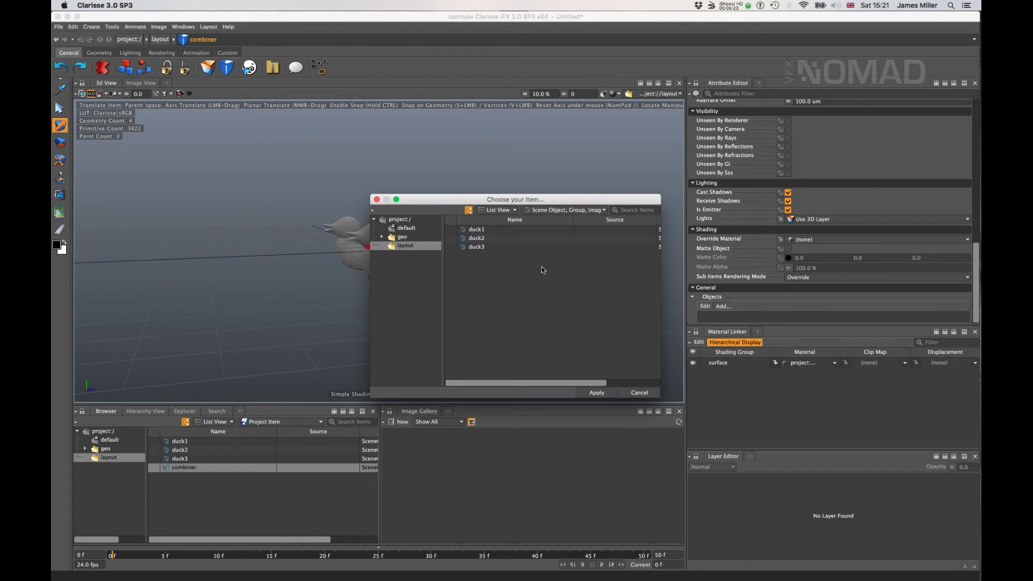
pyautogui.click(403, 237)
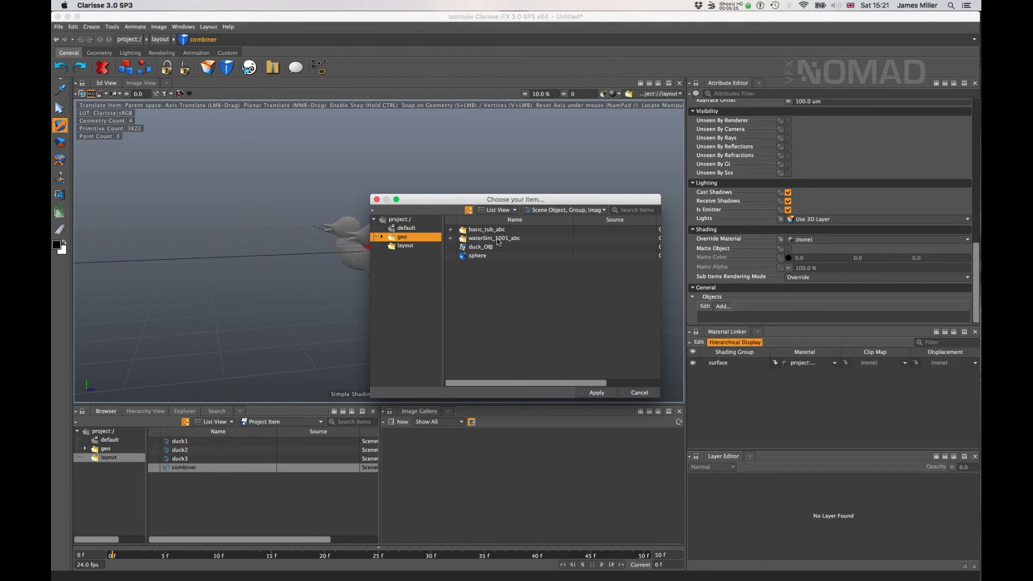
pyautogui.doubleClick(498, 241)
pyautogui.click(482, 231)
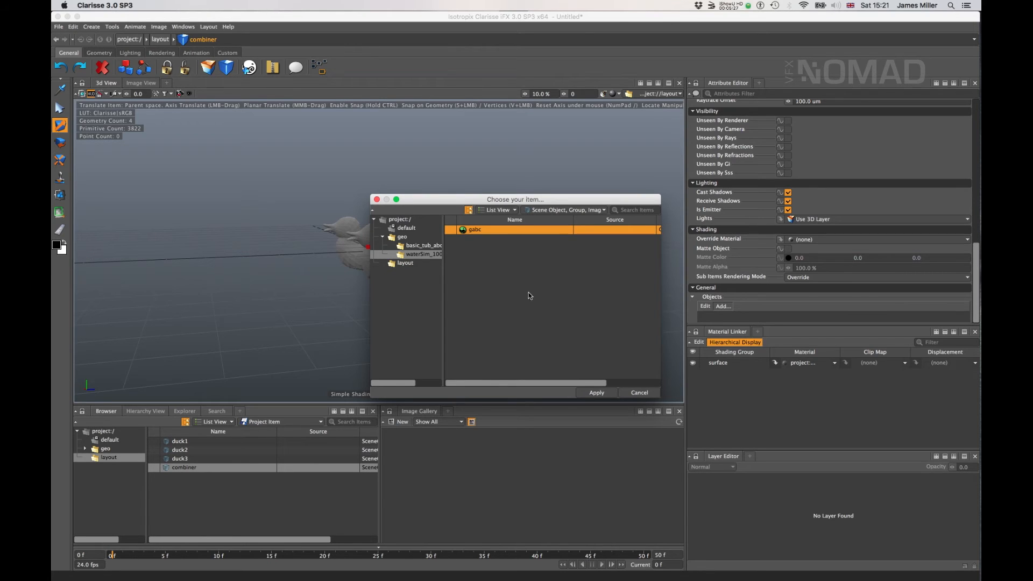
pyautogui.click(596, 393)
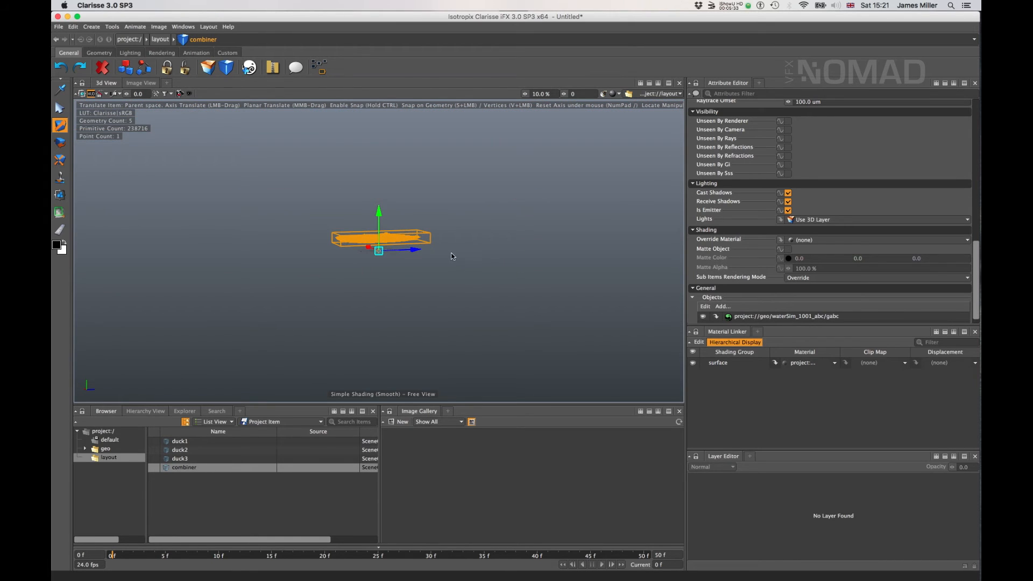
# Rename the combiner holding the water simulation geometry to water
pyautogui.scroll(10, 430, 267)
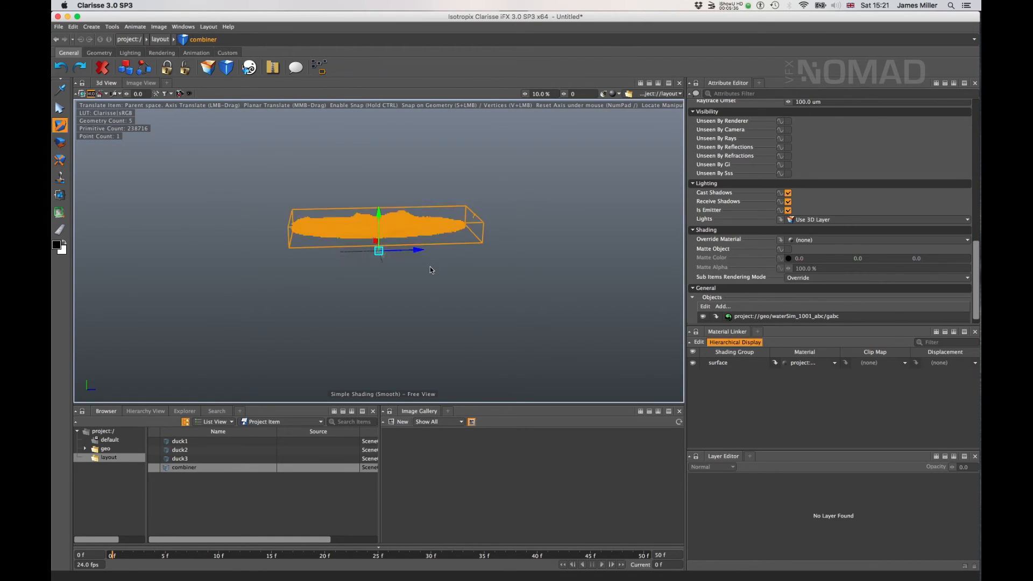
pyautogui.keyDown('alt'); pyautogui.moveTo(435, 265); pyautogui.dragTo(401, 291); pyautogui.keyUp('alt')
pyautogui.click(230, 495)
pyautogui.click(186, 467)
pyautogui.click(186, 468)
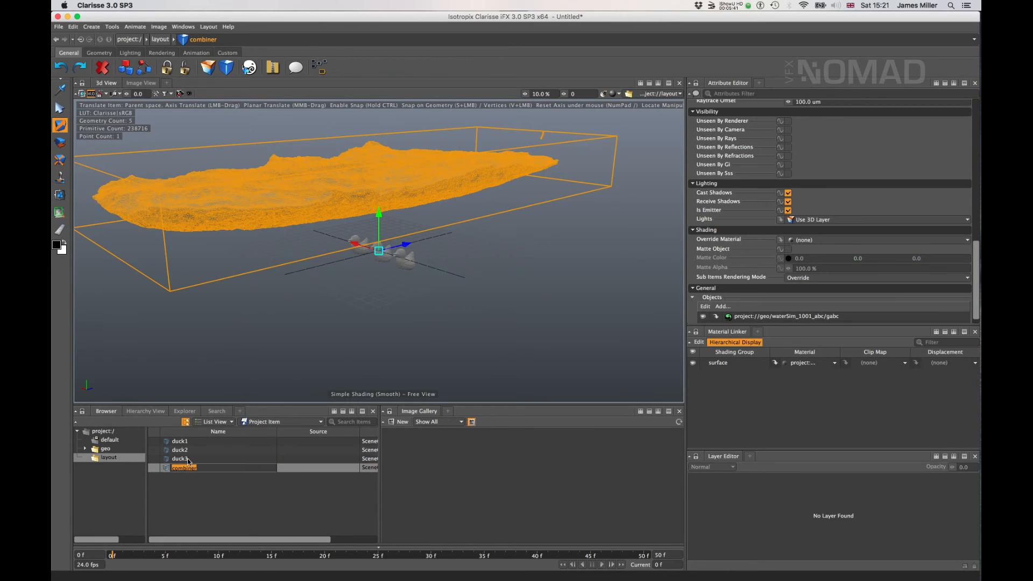
pyautogui.write('water')
pyautogui.press('Return')
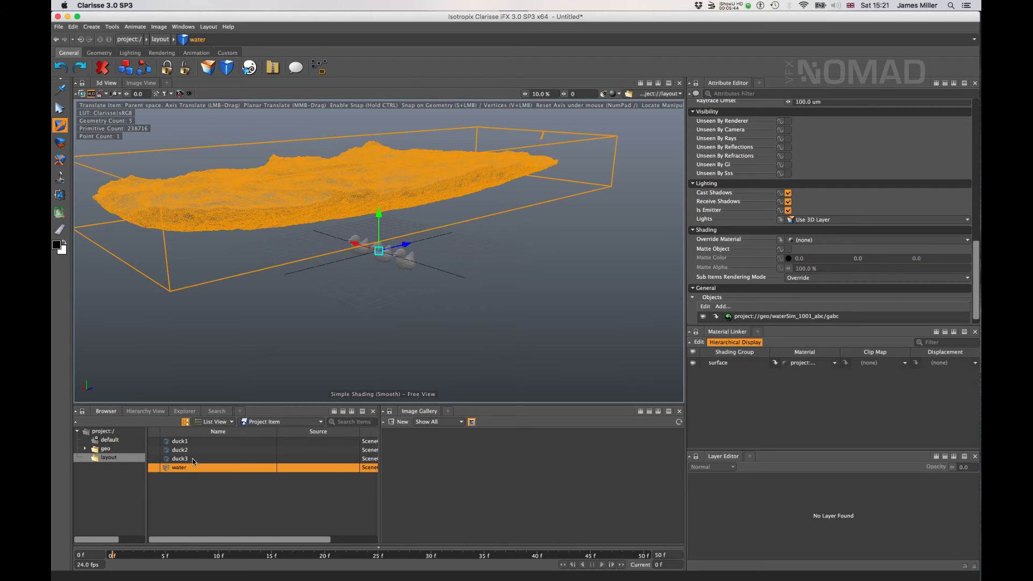
# Create another combiner in the layout context and name it tub
pyautogui.rightClick(223, 516)
pyautogui.moveTo(285, 385)
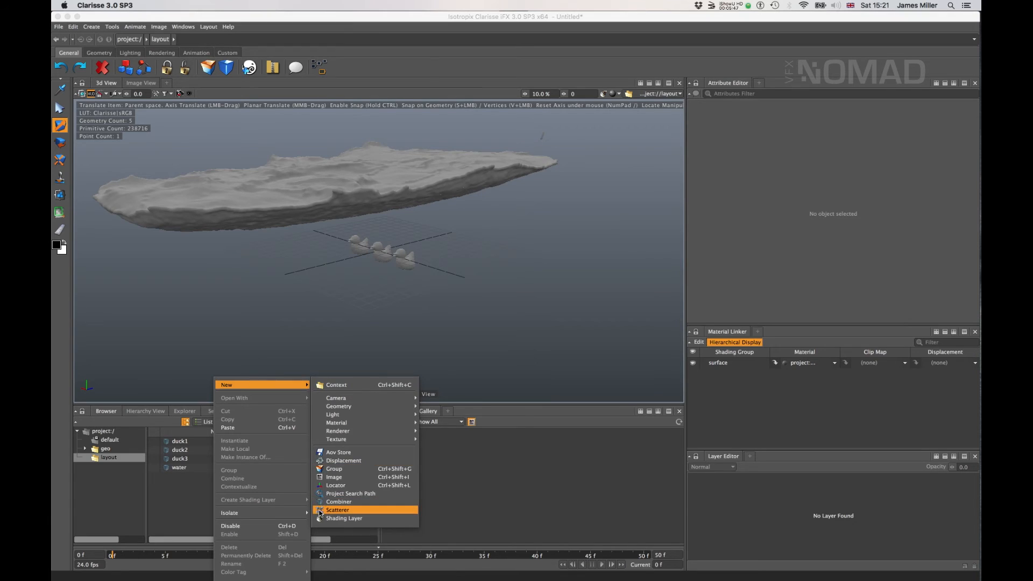
pyautogui.click(336, 502)
pyautogui.doubleClick(197, 481)
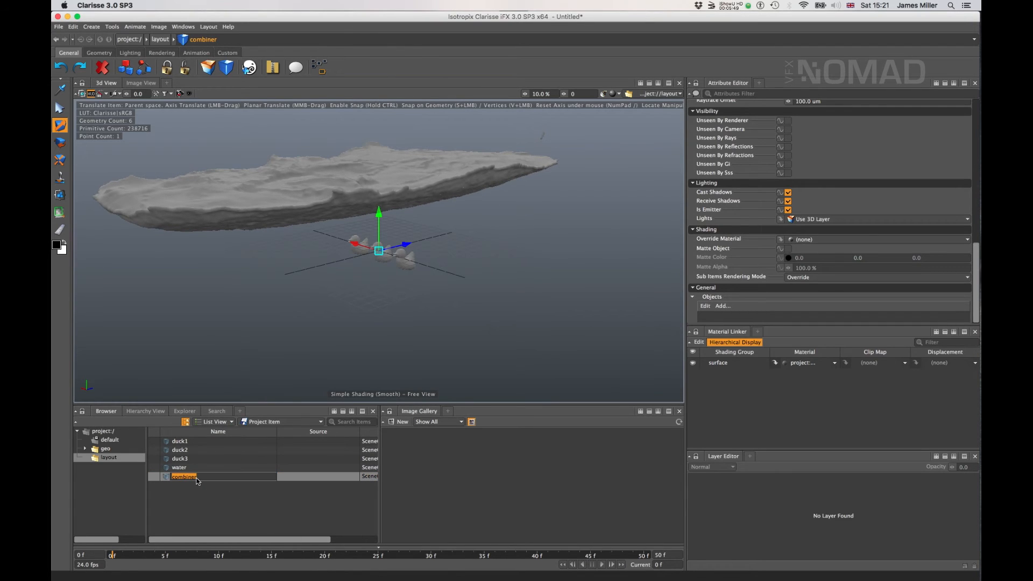
pyautogui.write('tub')
pyautogui.press('Return')
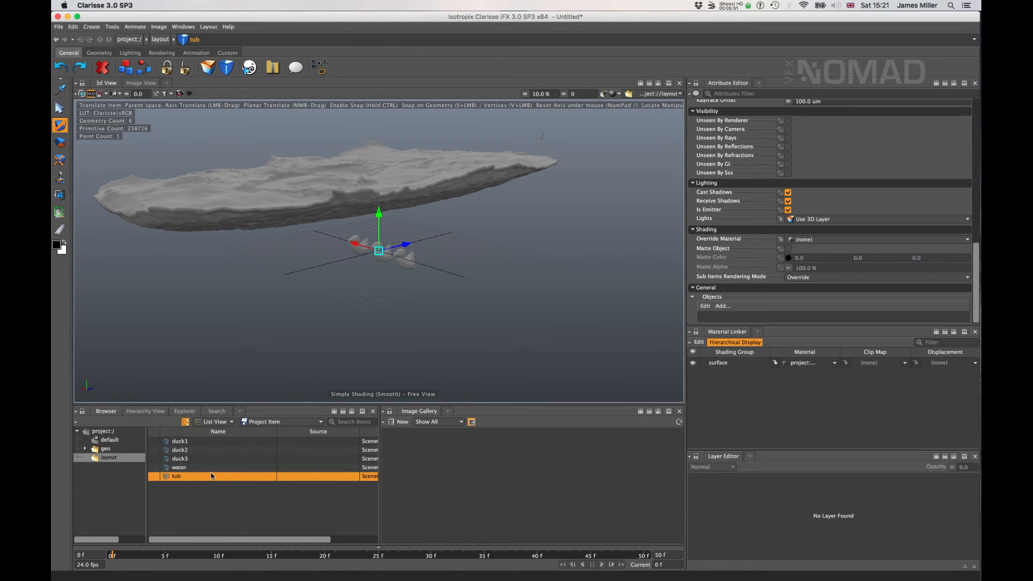
# Add all five tub geometries from geo's basic_tub_abc context to the tub combiner's objects
pyautogui.click(723, 306)
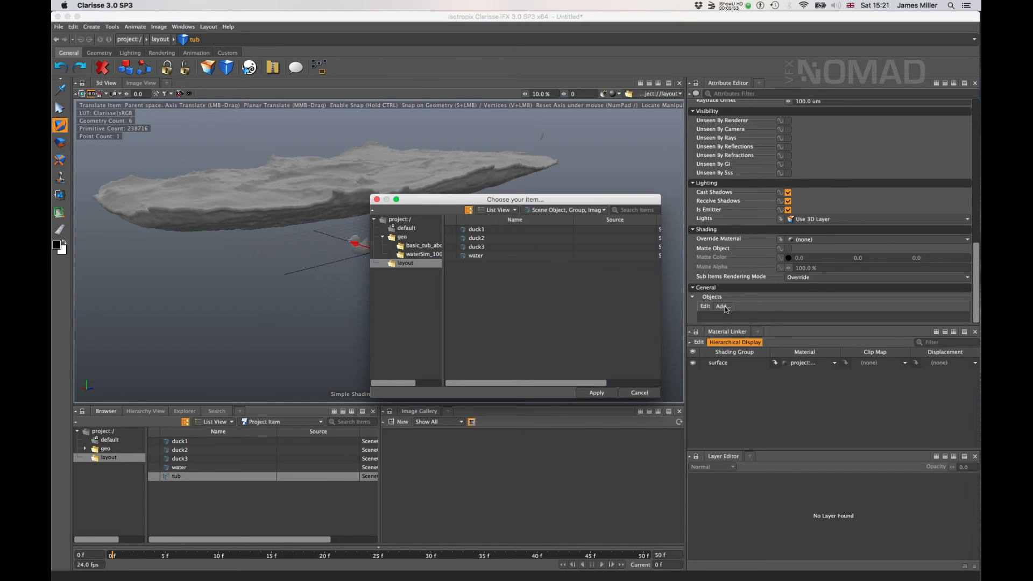
pyautogui.click(428, 245)
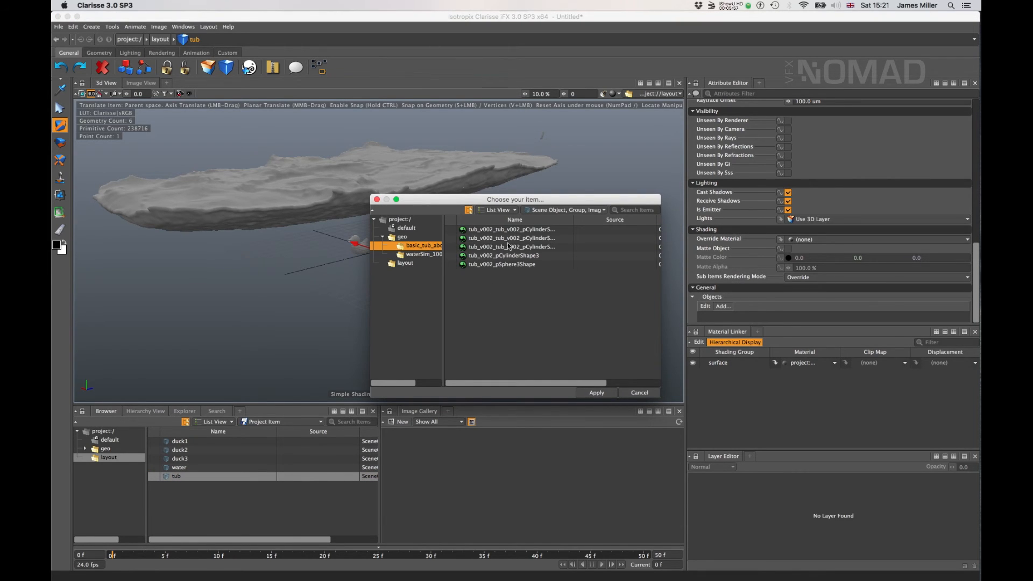
pyautogui.click(523, 232)
pyautogui.keyDown('shift'); pyautogui.click(530, 265); pyautogui.keyUp('shift')
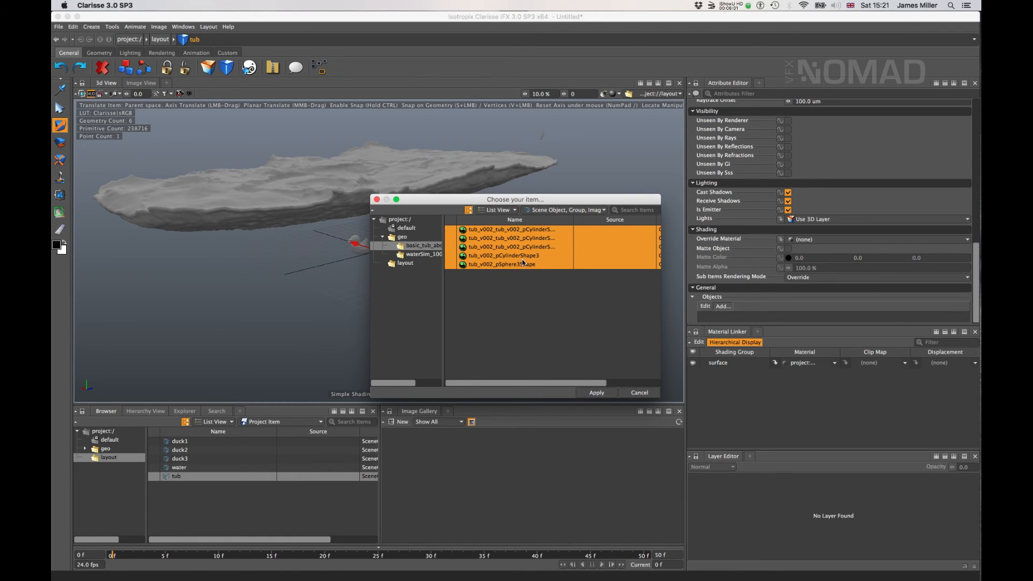
pyautogui.click(597, 393)
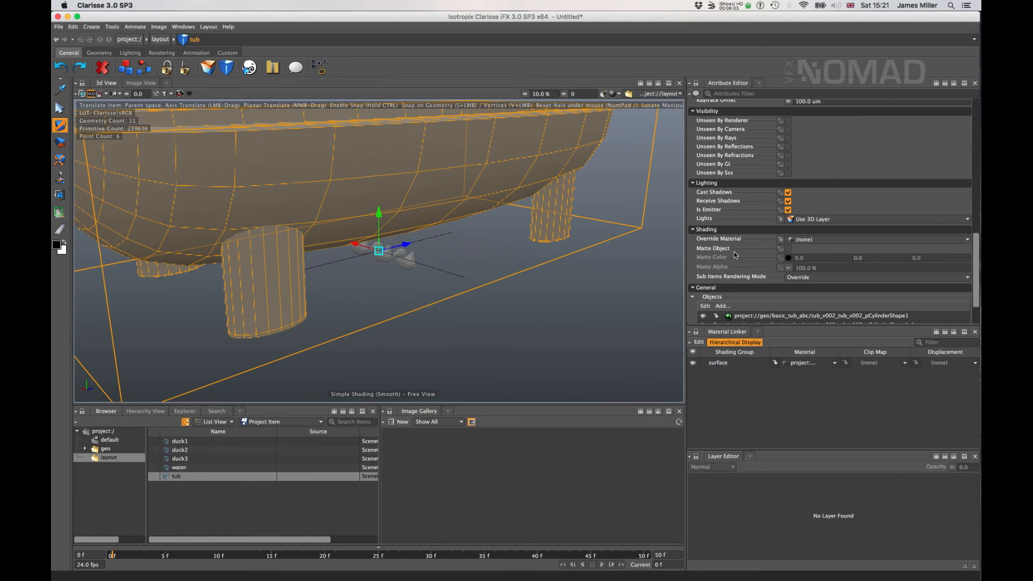
pyautogui.scroll(-3, 705, 273)
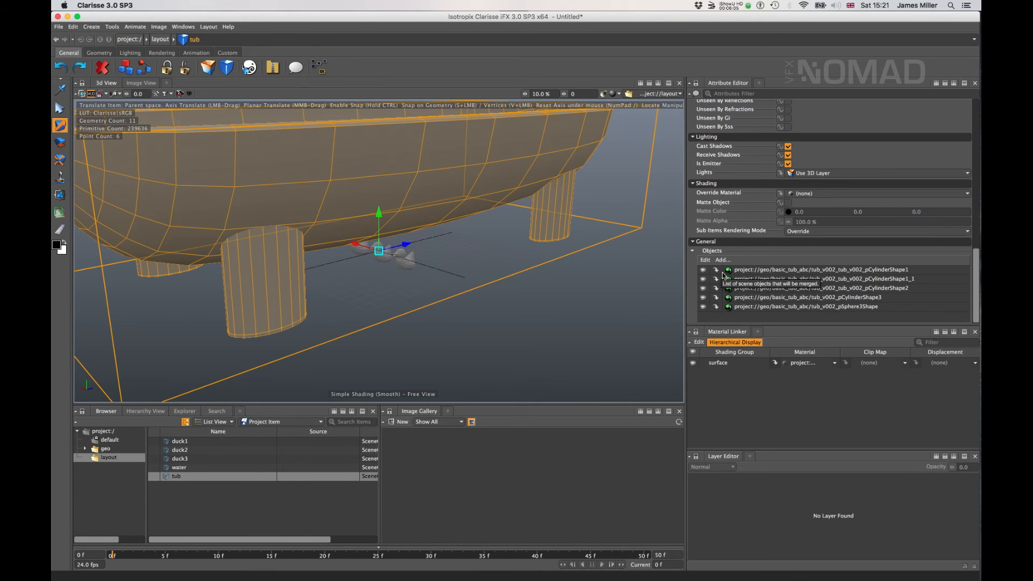
# Remove all five tub geometries from the tub combiner's objects
pyautogui.click(817, 270)
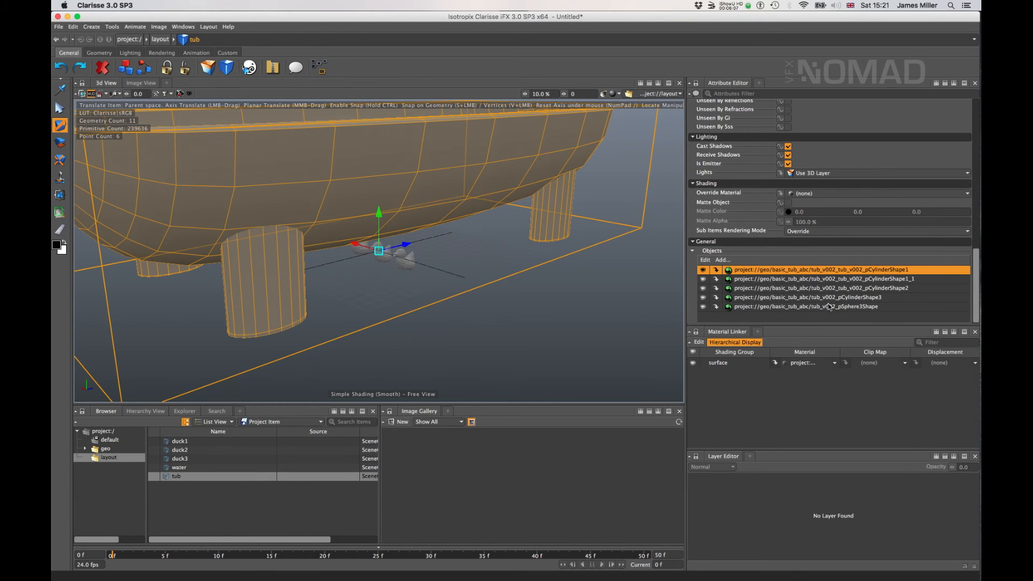
pyautogui.keyDown('shift'); pyautogui.click(830, 307); pyautogui.keyUp('shift')
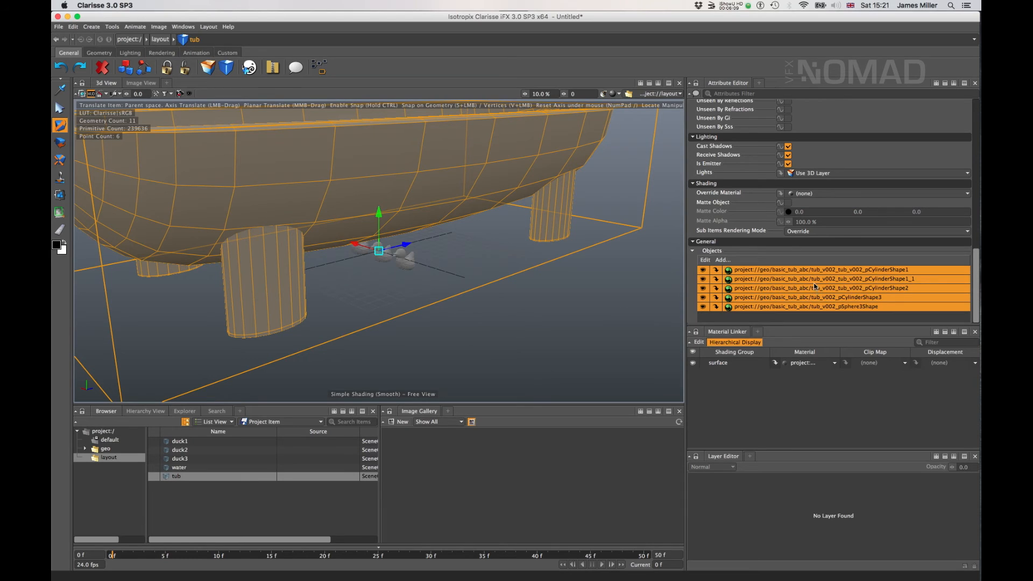
pyautogui.press('Delete')
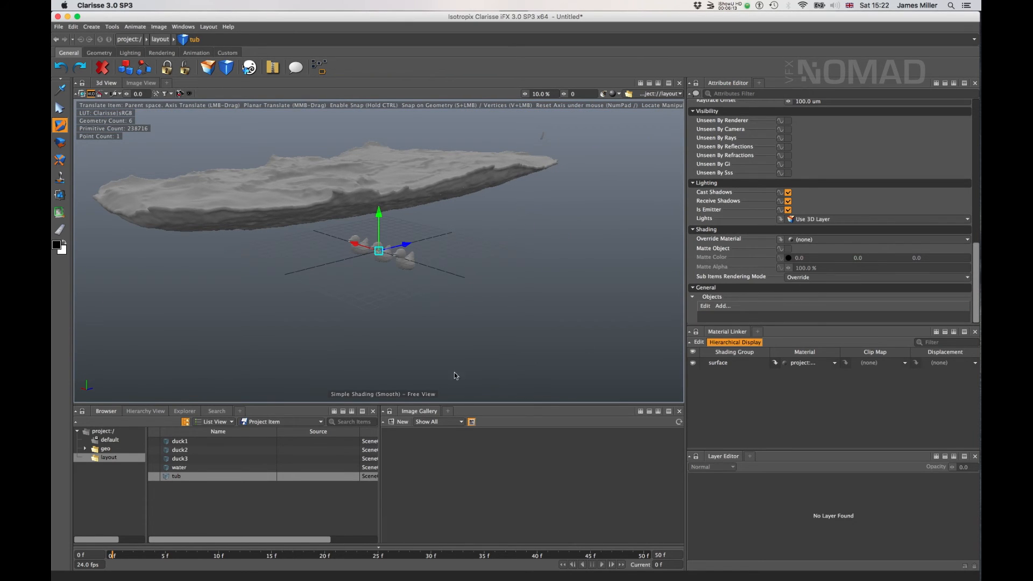
# Create a group inside the basic_tub_abc context under geo
pyautogui.click(86, 449)
pyautogui.click(125, 457)
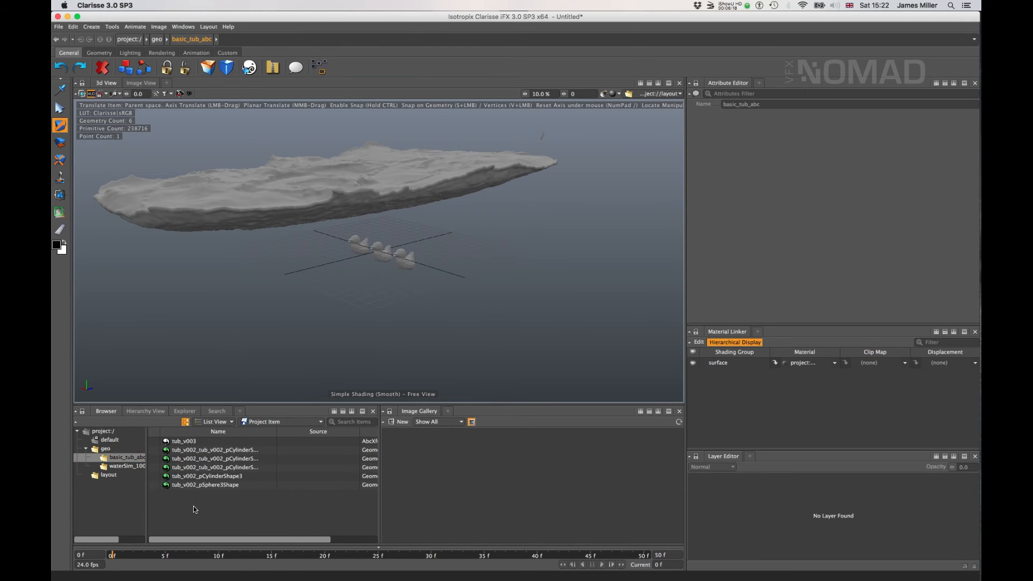
pyautogui.rightClick(192, 506)
pyautogui.moveTo(258, 386)
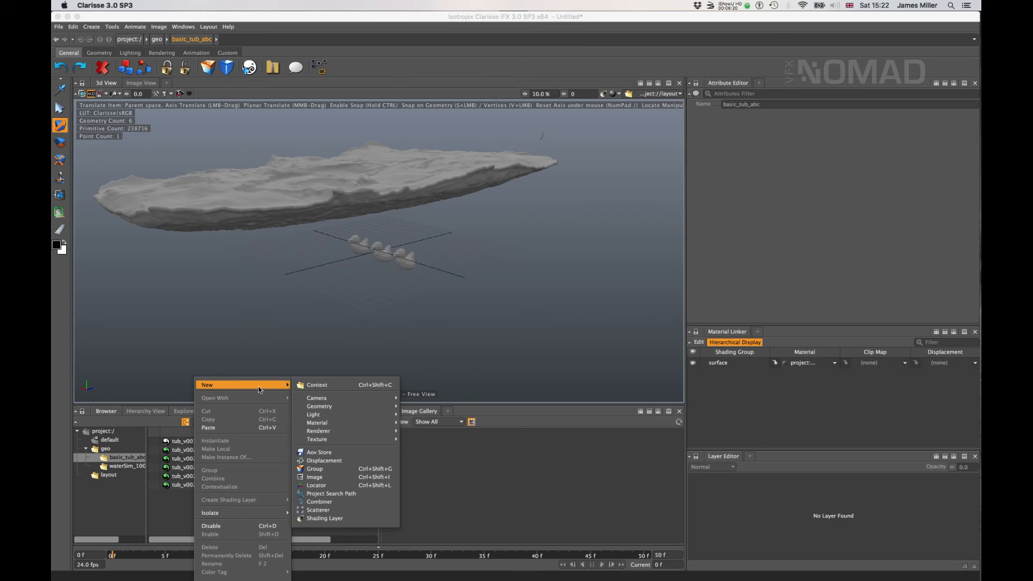
pyautogui.click(340, 470)
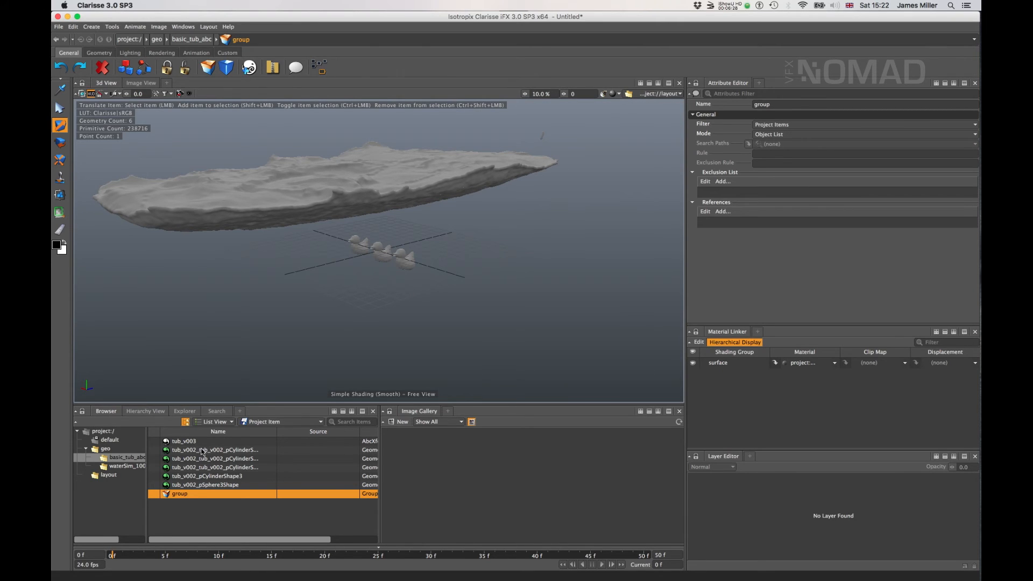
# Lock the attribute display on the group and add all five tub geometries to its references
pyautogui.click(229, 451)
pyautogui.click(201, 494)
pyautogui.click(696, 84)
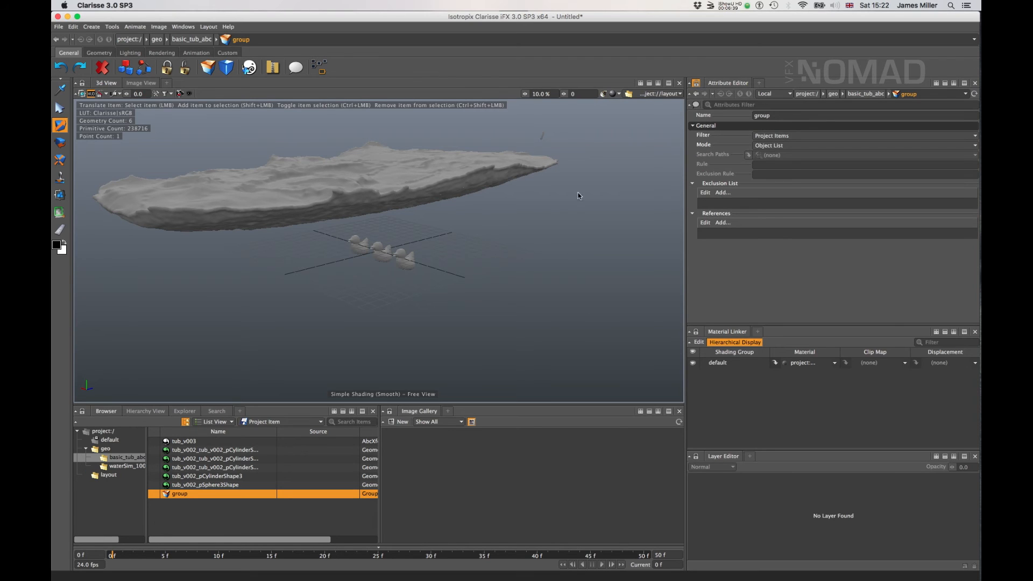
pyautogui.click(238, 485)
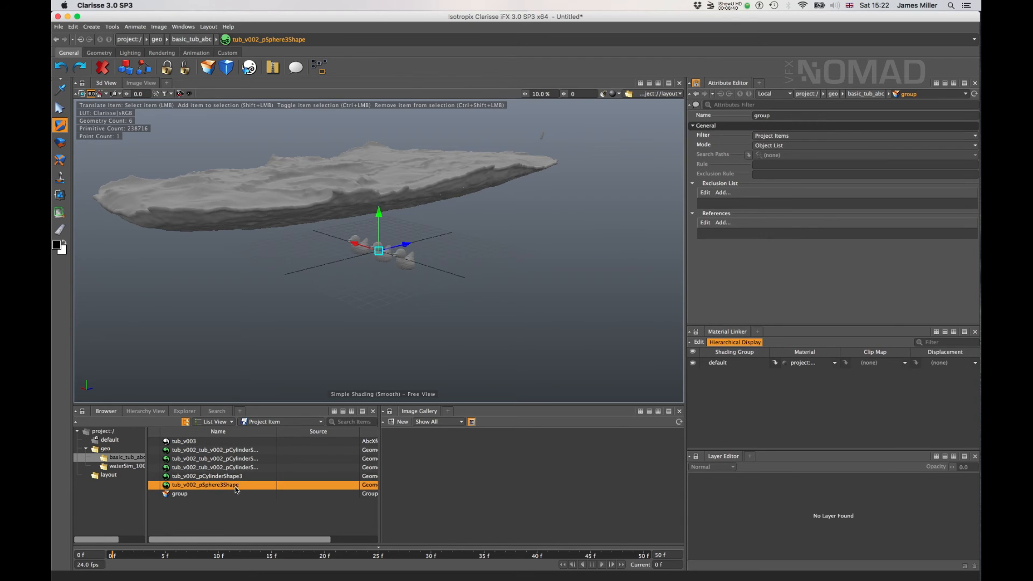
pyautogui.keyDown('shift'); pyautogui.click(241, 451); pyautogui.keyUp('shift')
pyautogui.moveTo(507, 366); pyautogui.dragTo(776, 235)
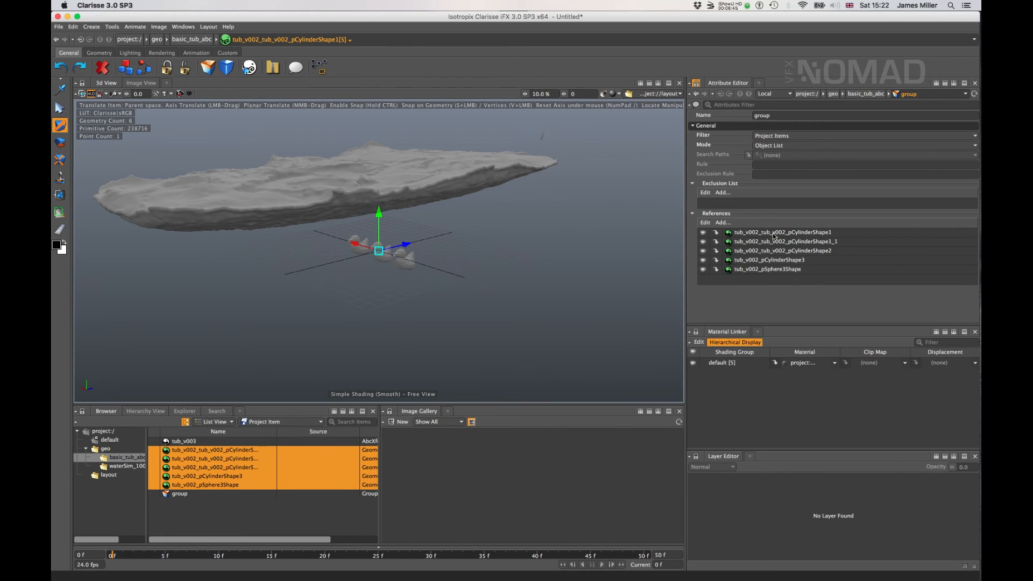
pyautogui.click(180, 494)
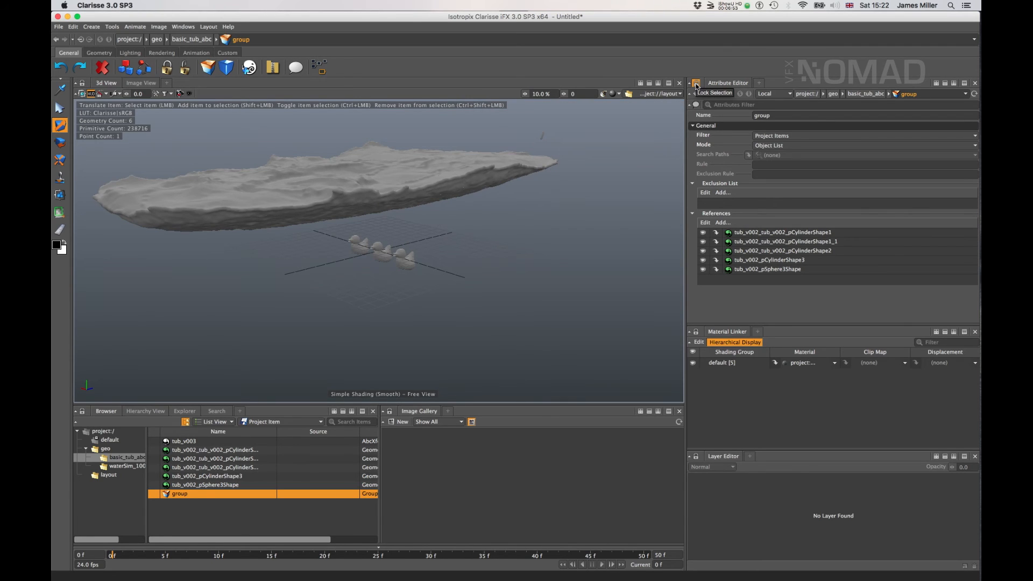
# Rename the new group in geo's basic_tub_abc context as tub_grp
pyautogui.click(248, 451)
pyautogui.keyDown('shift'); pyautogui.click(239, 485); pyautogui.keyUp('shift')
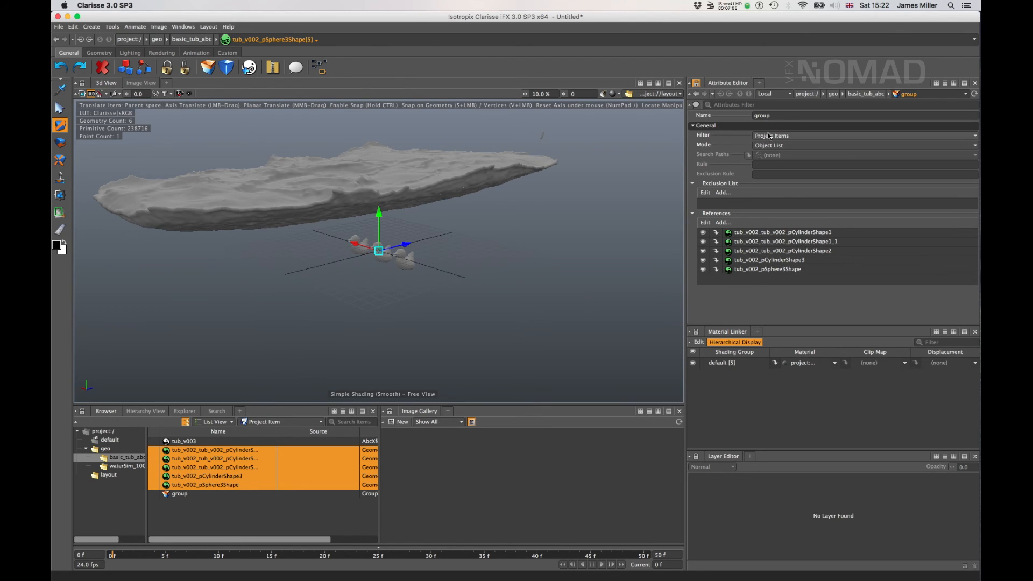
pyautogui.moveTo(781, 116); pyautogui.dragTo(583, 145)
pyautogui.write('tub_grp')
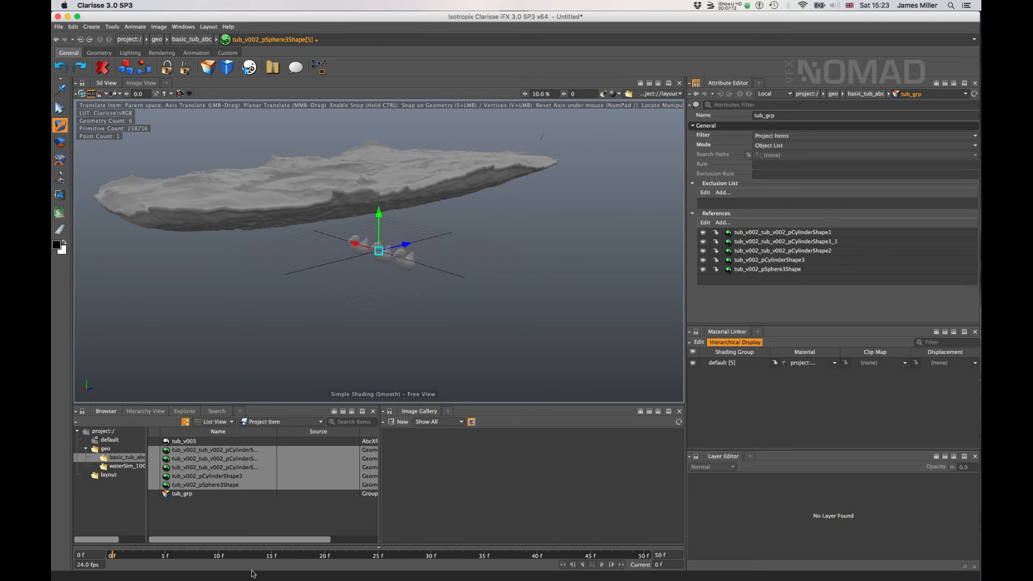
pyautogui.click(194, 494)
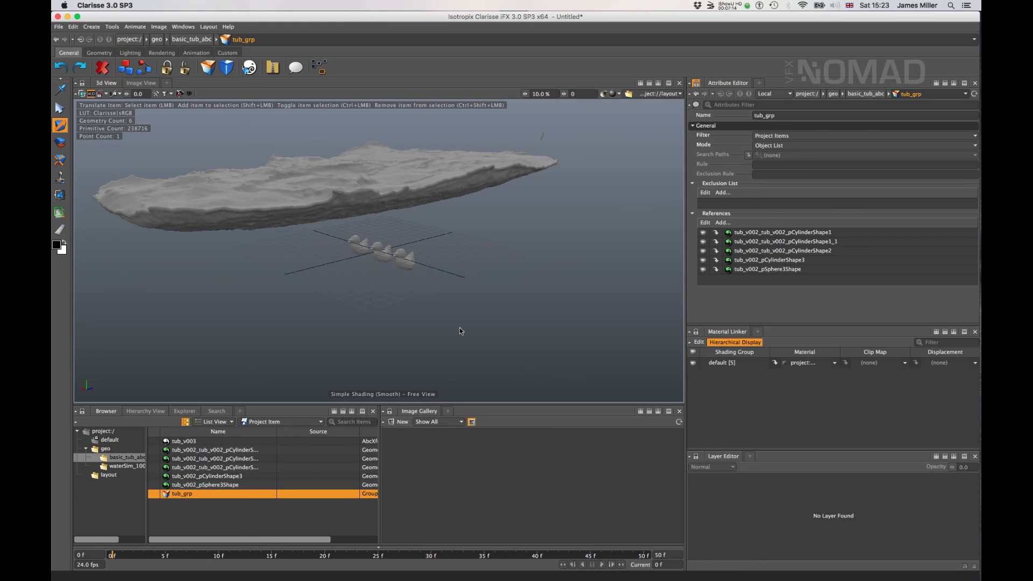
pyautogui.click(774, 146)
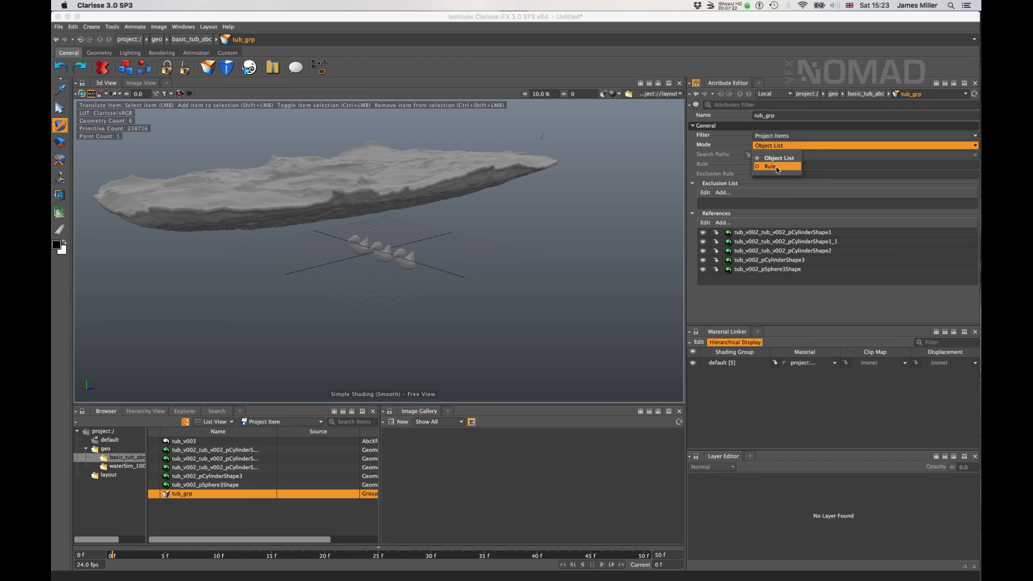
pyautogui.click(796, 69)
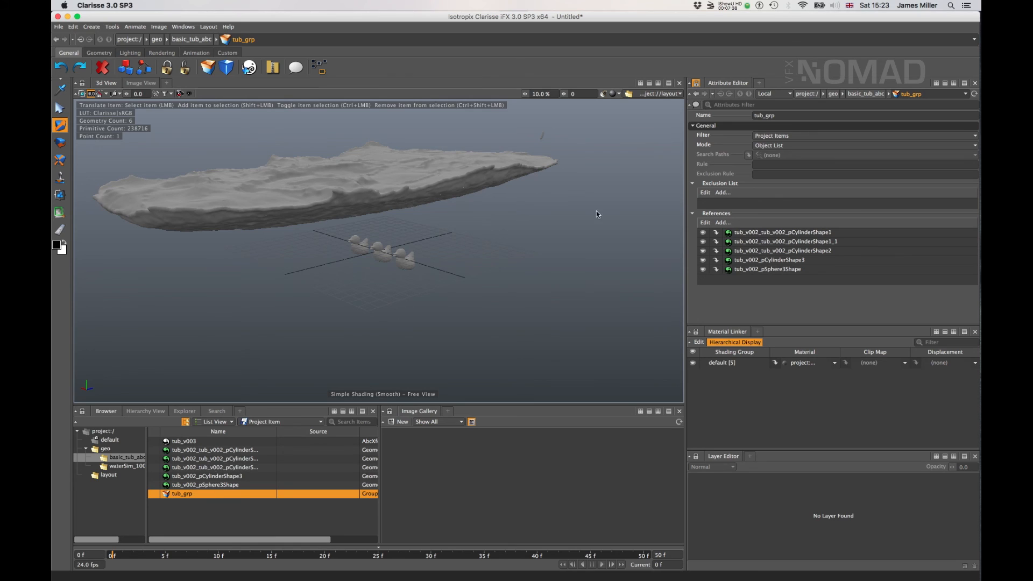
# Unlock the attribute display and add tub_grp from basic_tub_abc to the objects of the tub combiner in layout
pyautogui.click(107, 475)
pyautogui.click(176, 476)
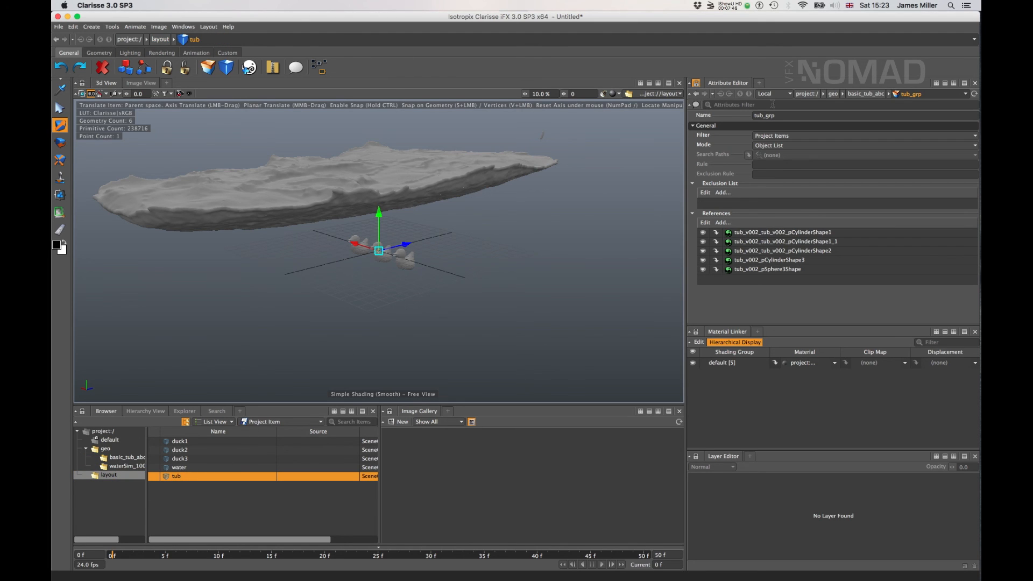
pyautogui.click(696, 84)
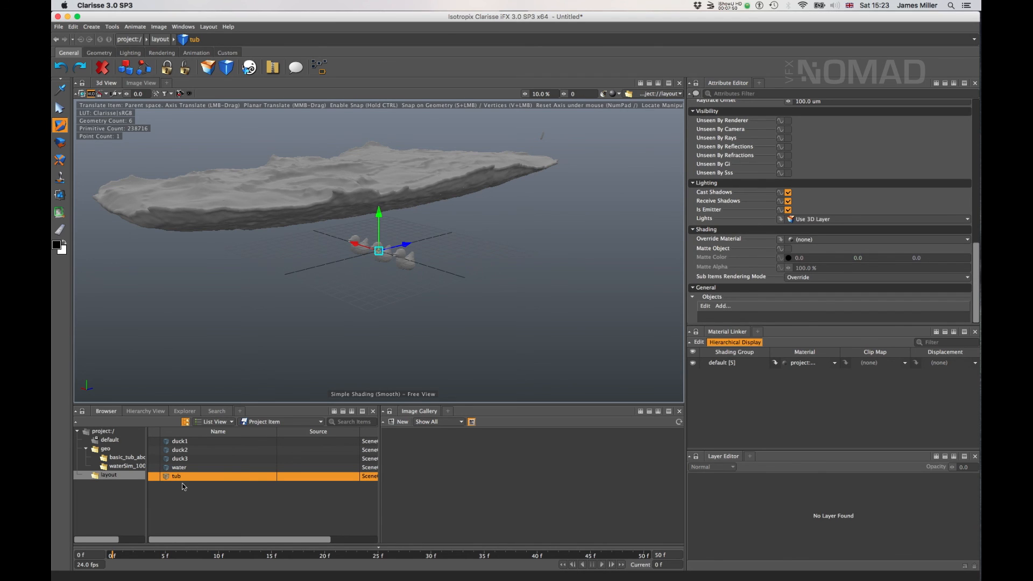
pyautogui.click(722, 306)
pyautogui.click(424, 246)
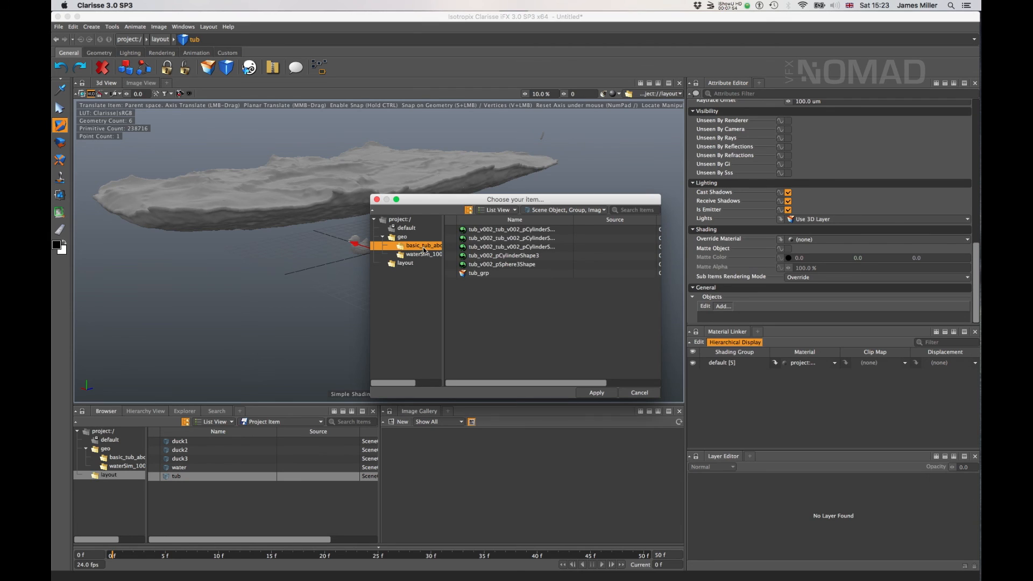
pyautogui.click(481, 274)
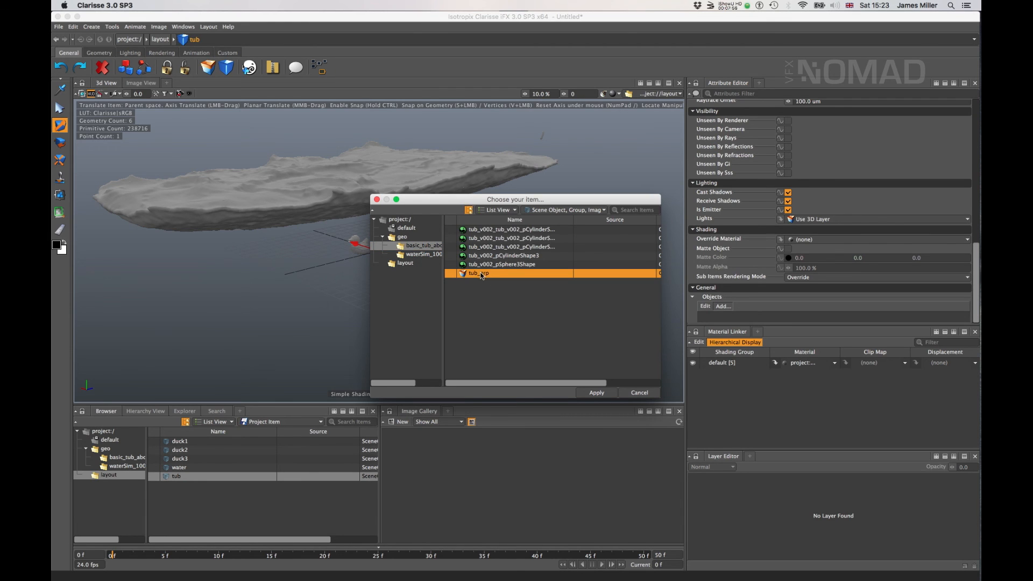
pyautogui.click(586, 394)
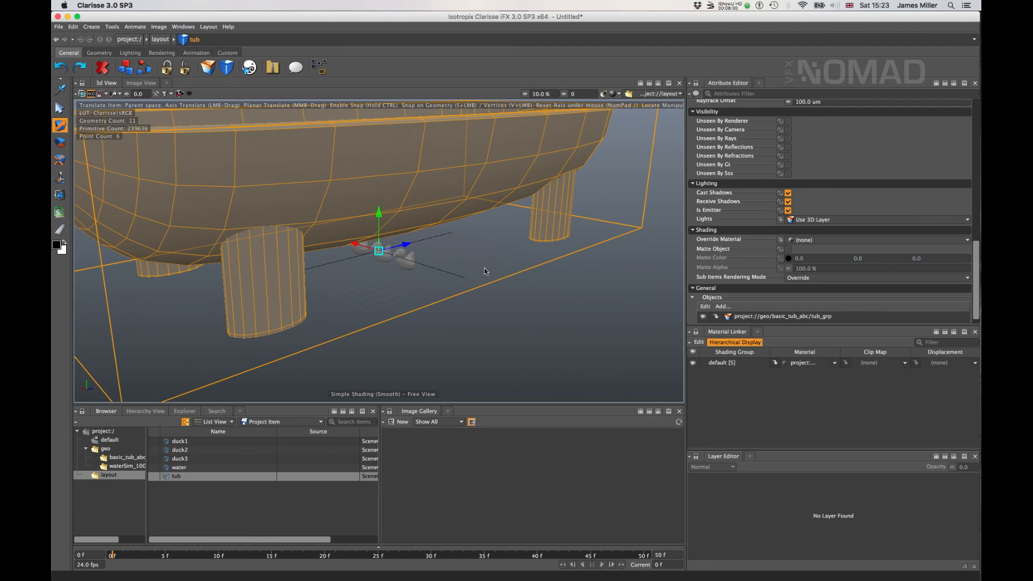
# Inspect the whole tub and check the tub, water, duck3 and duck2 combiners one by one
pyautogui.keyDown('alt'); pyautogui.moveTo(486, 269); pyautogui.dragTo(486, 265); pyautogui.keyUp('alt')
pyautogui.scroll(-10, 486, 264)
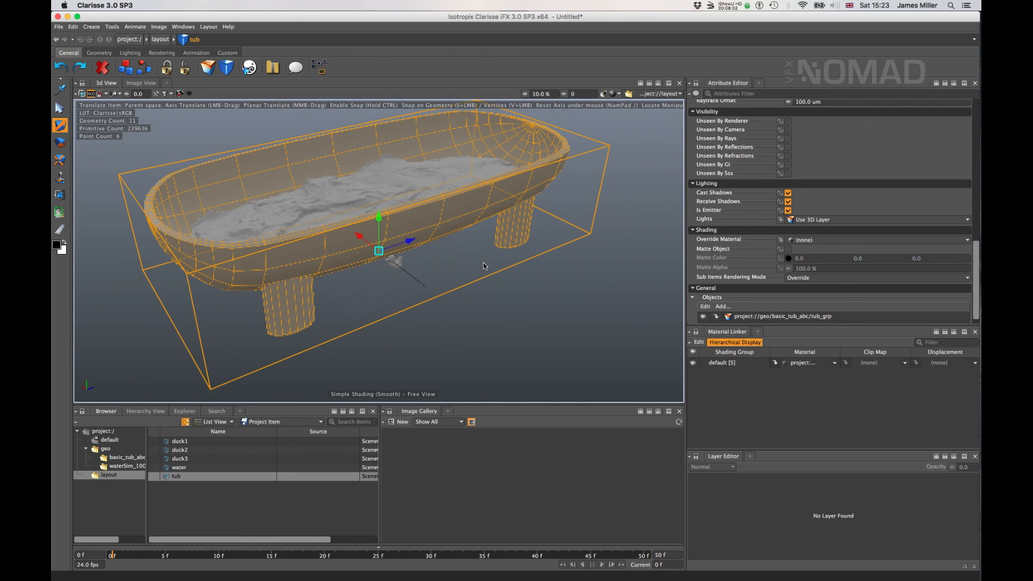
pyautogui.click(186, 477)
pyautogui.click(185, 468)
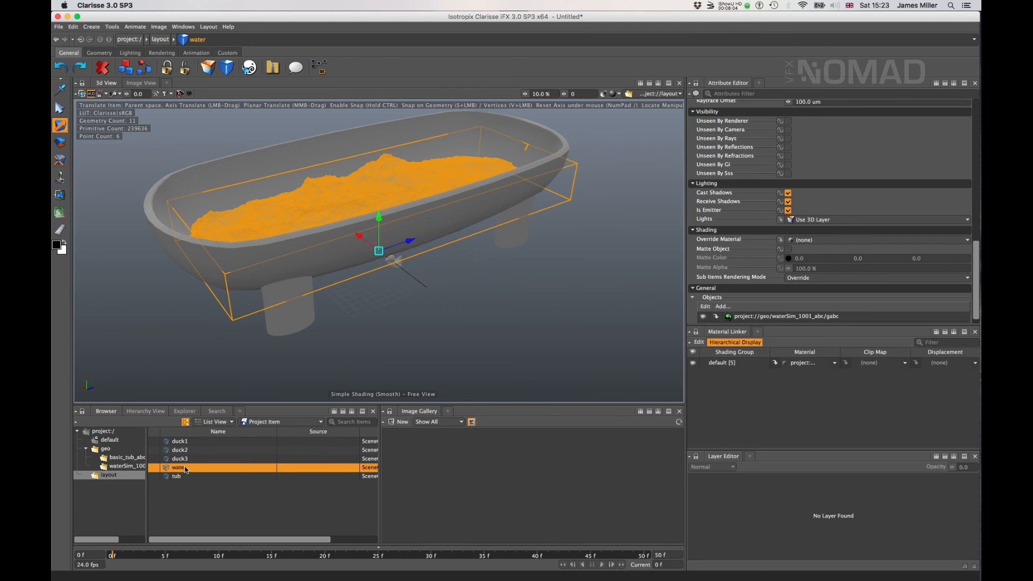
pyautogui.click(188, 458)
pyautogui.click(188, 450)
# Move the duck1 combiner lengthwise along the tub, away from the centre toward one end of the water
pyautogui.click(192, 442)
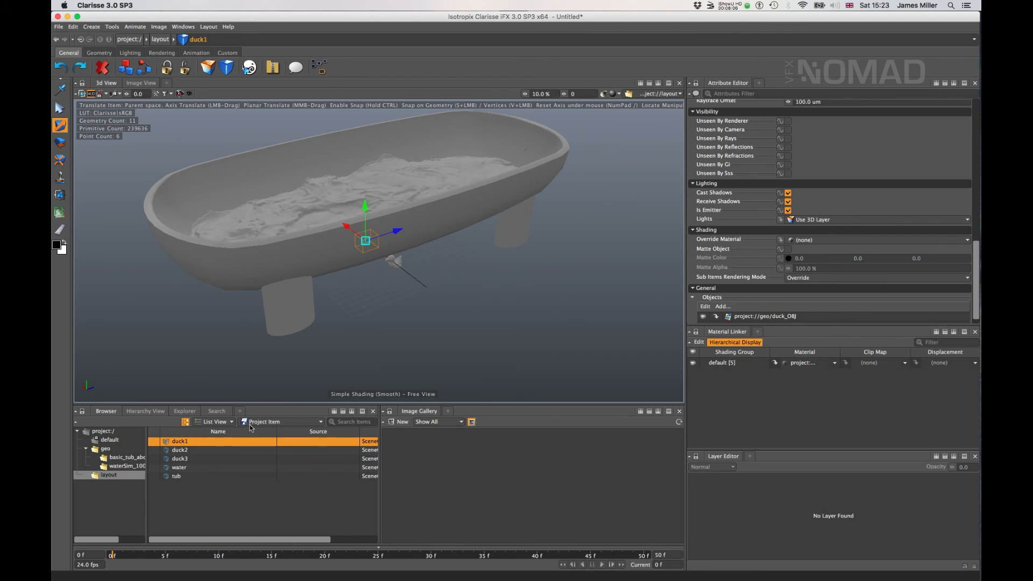
pyautogui.keyDown('alt'); pyautogui.moveTo(455, 317); pyautogui.dragTo(373, 152); pyautogui.keyUp('alt')
pyautogui.keyDown('alt'); pyautogui.moveTo(340, 187); pyautogui.dragTo(350, 218); pyautogui.keyUp('alt')
pyautogui.scroll(3, 370, 174)
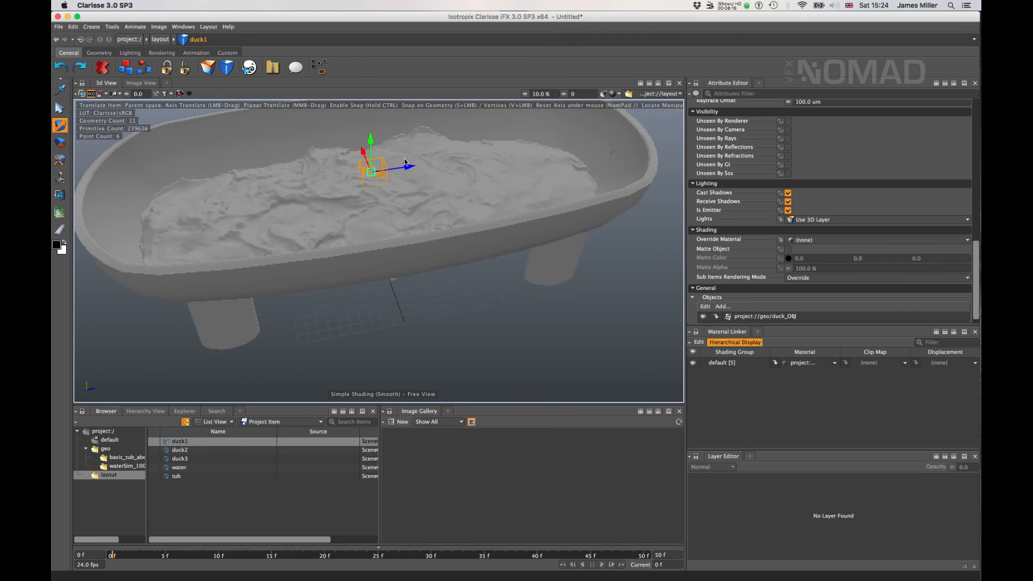
pyautogui.moveTo(409, 168); pyautogui.dragTo(299, 185)
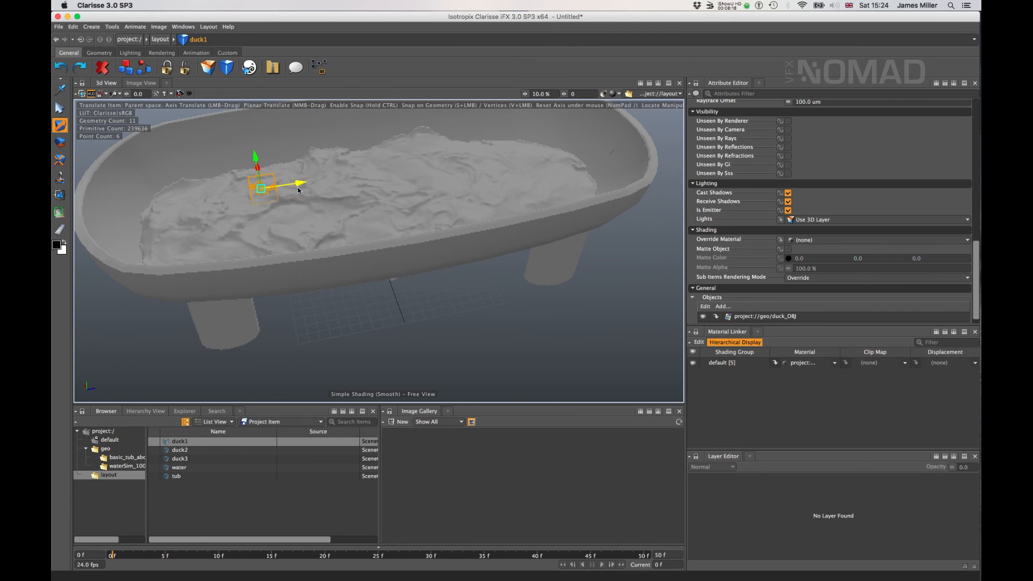